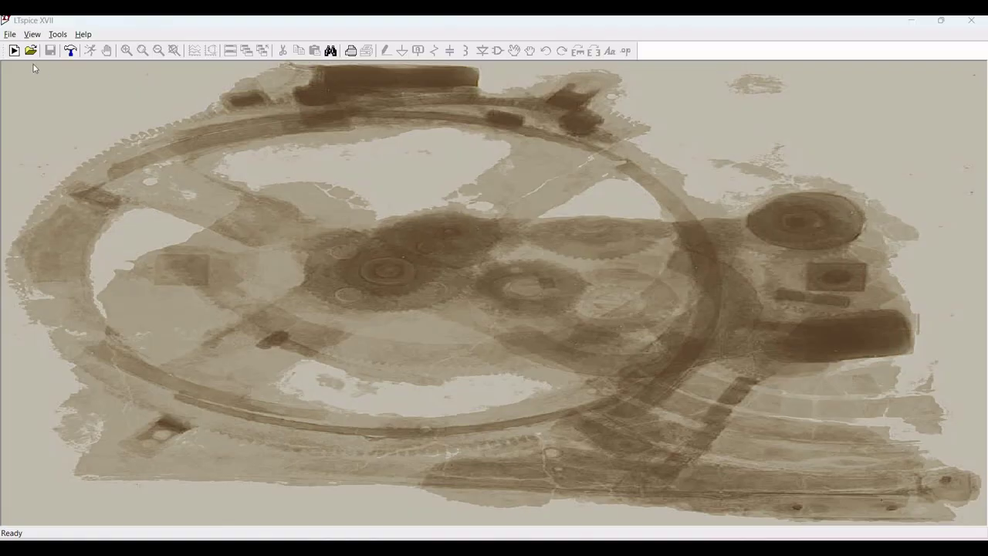
In a new schematic, place an LM741 op-amp U1 near the centre, rotated and mirrored.
{"action": "left_click", "coordinate": [15, 50]}
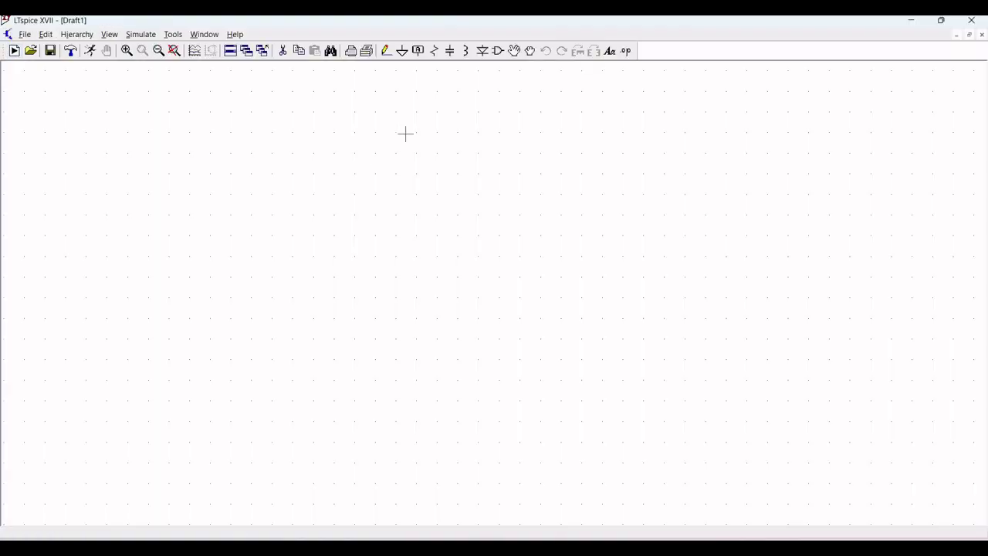
{"action": "left_click", "coordinate": [498, 51]}
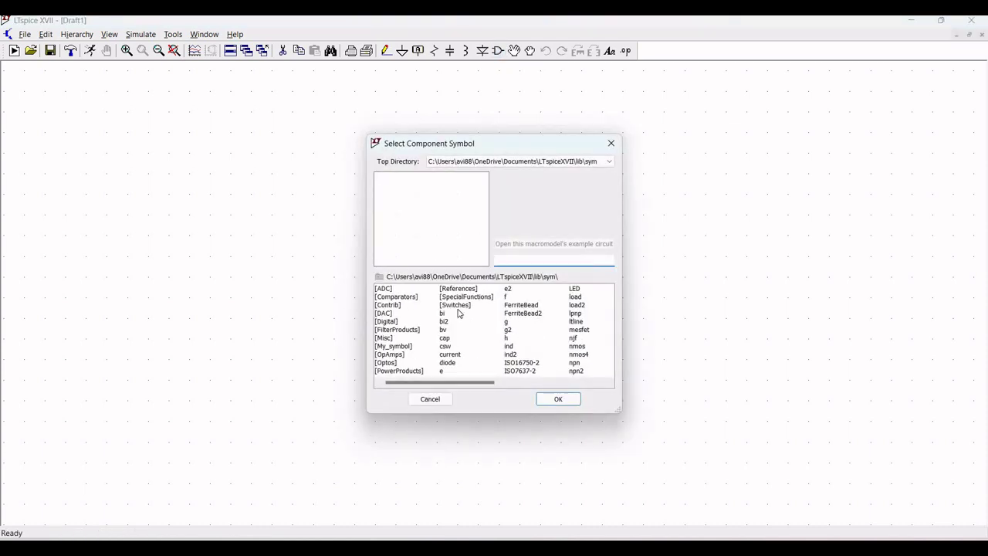
{"action": "type", "text": "LM741"}
{"action": "left_click", "coordinate": [520, 324]}
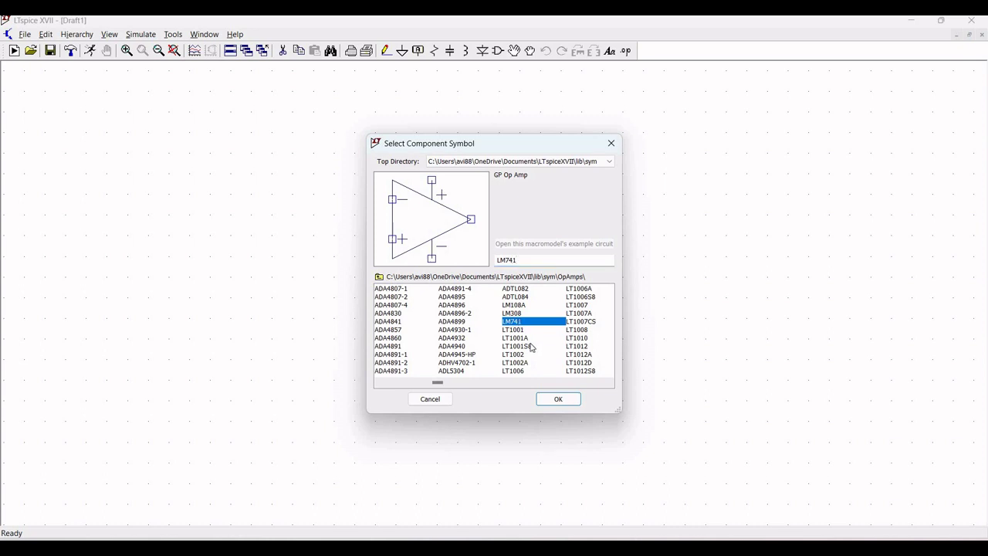
{"action": "left_click", "coordinate": [546, 400]}
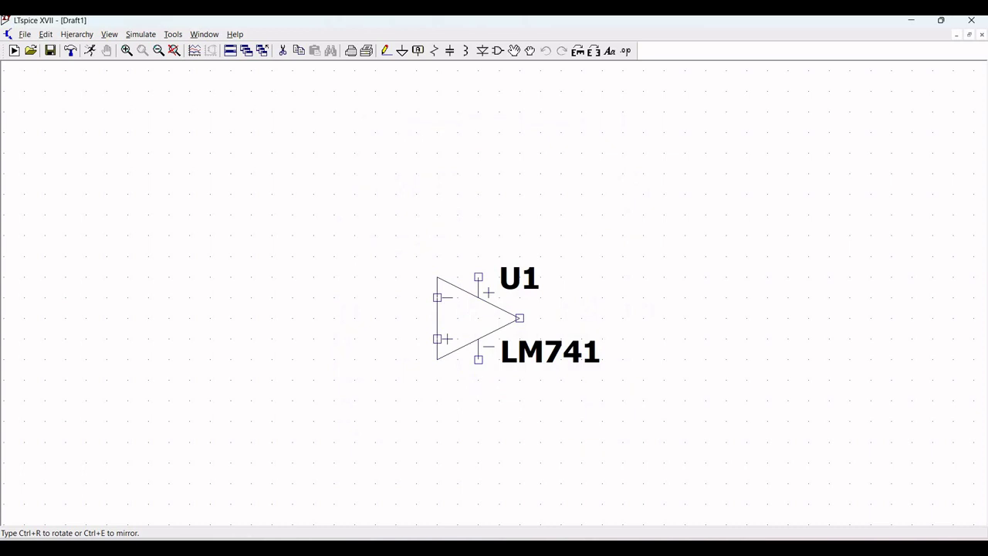
{"action": "key", "text": "ctrl+r"}
{"action": "key", "text": "ctrl+r"}
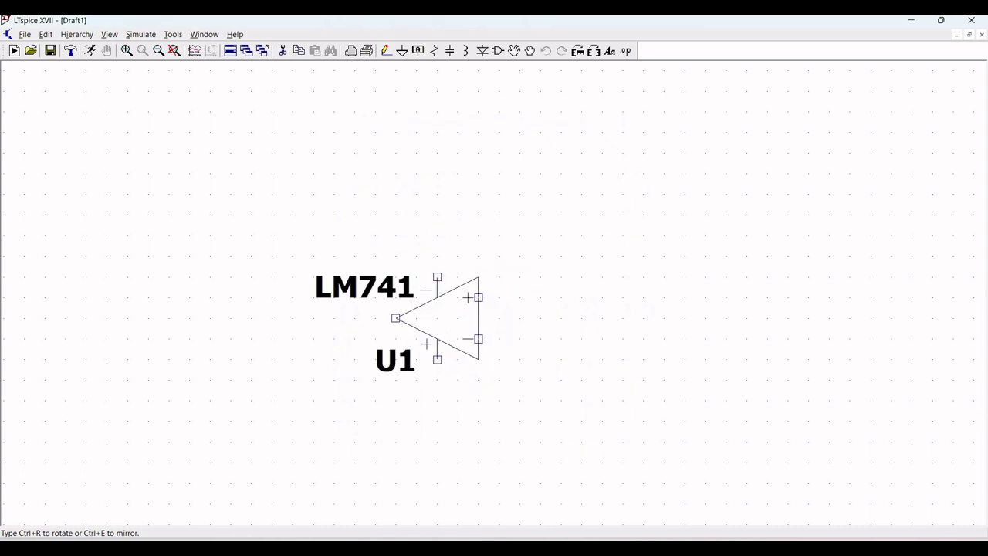
{"action": "key", "text": "ctrl+e"}
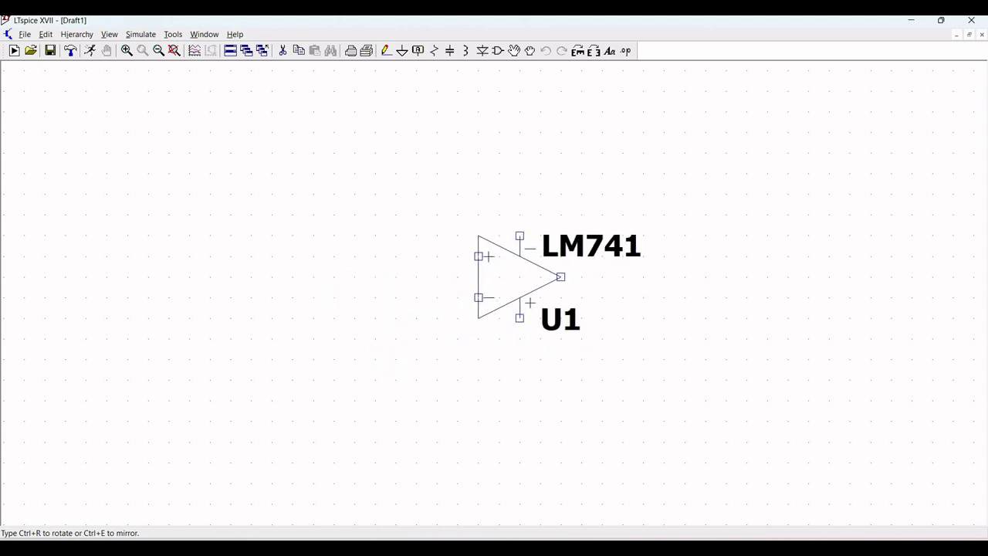
{"action": "left_click", "coordinate": [481, 276]}
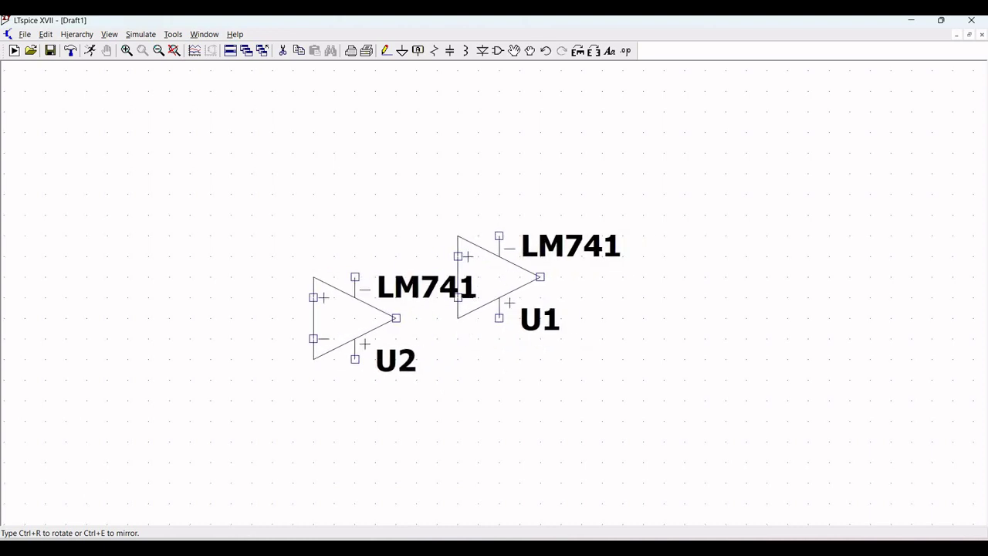
{"action": "key", "text": "Escape"}
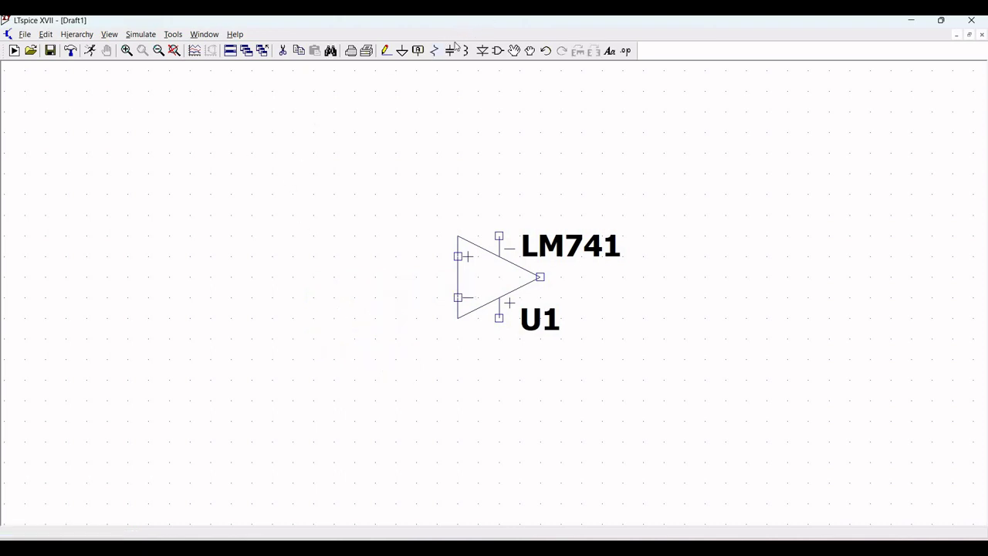
Place upright resistors R1–R4 around the op-amp and a horizontal R5 at lower right.
{"action": "left_click", "coordinate": [437, 51]}
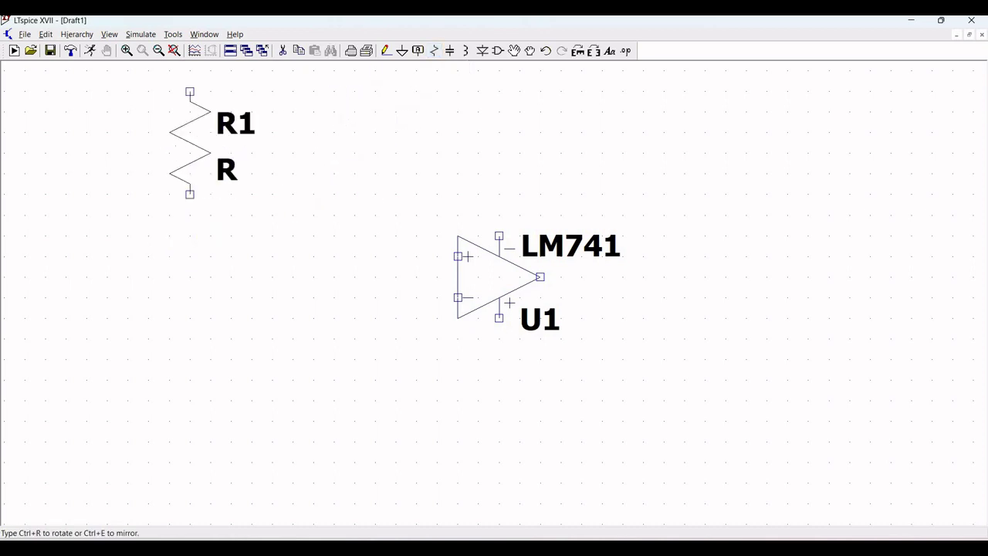
{"action": "left_click", "coordinate": [190, 143]}
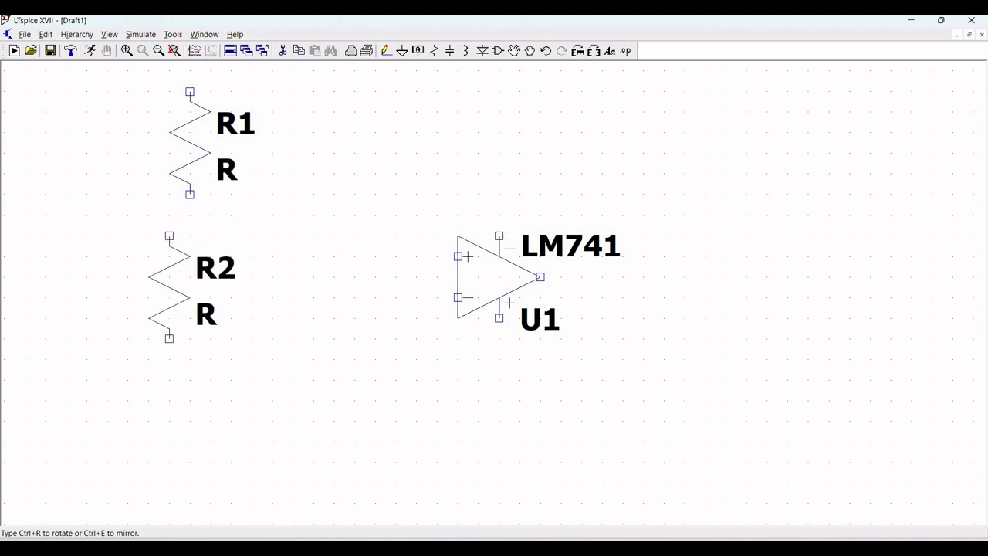
{"action": "left_click", "coordinate": [190, 411]}
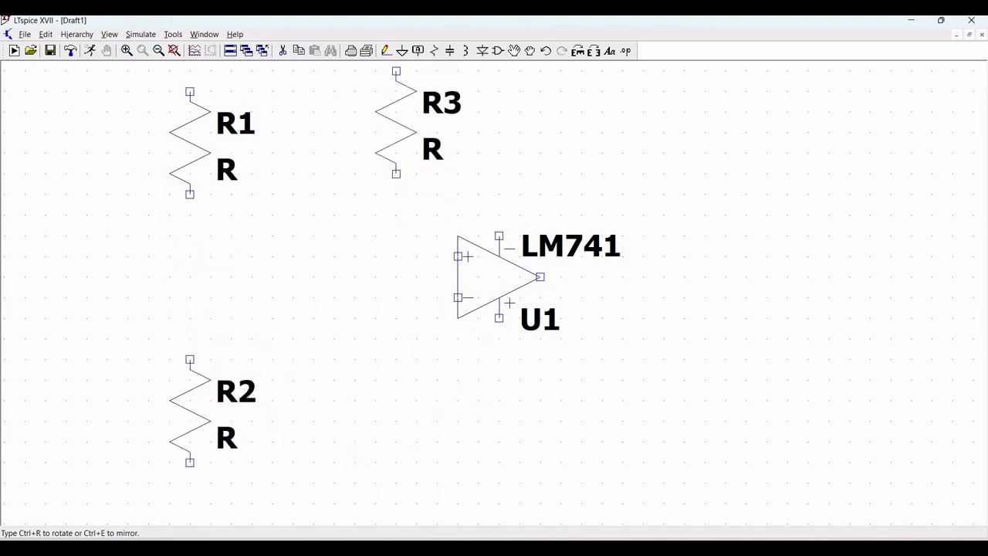
{"action": "left_click", "coordinate": [396, 142]}
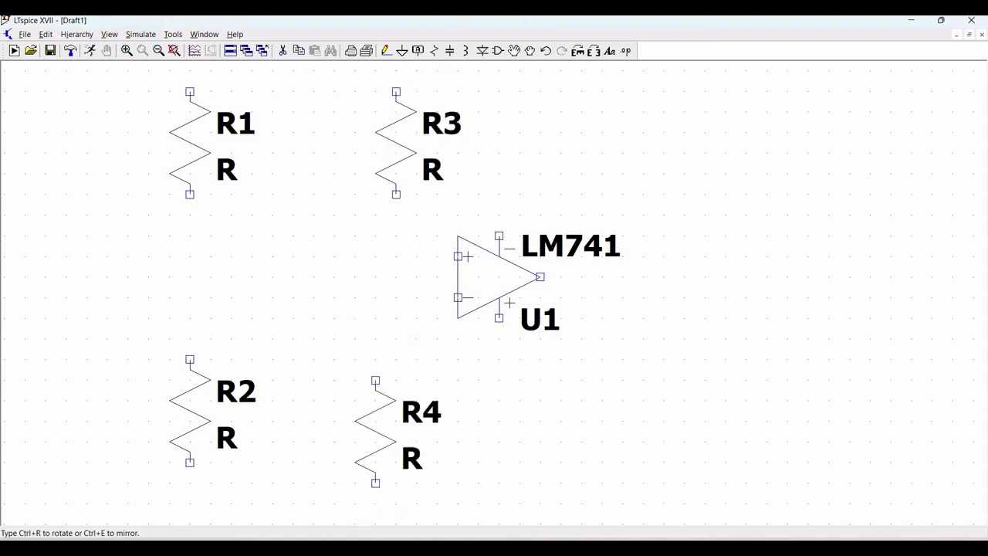
{"action": "left_click", "coordinate": [396, 411]}
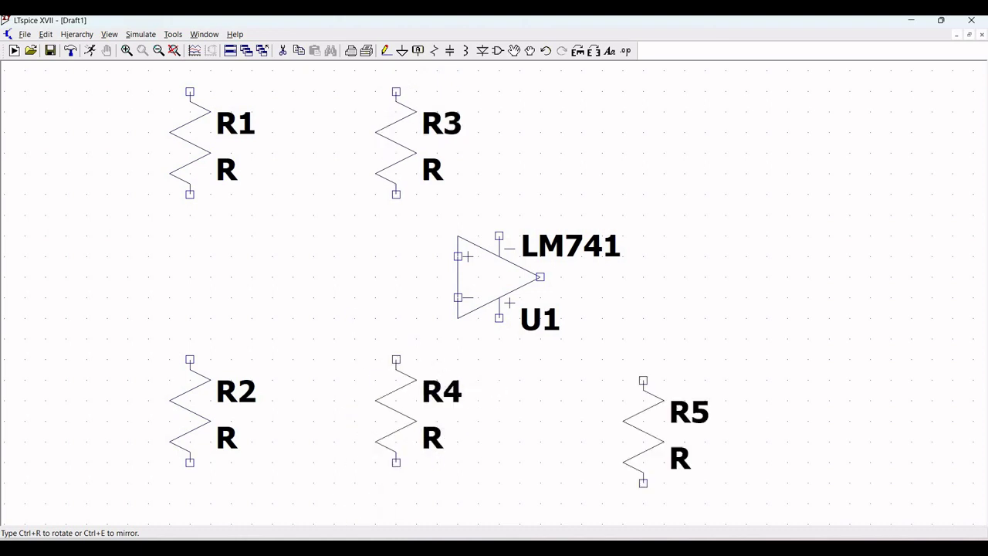
{"action": "key", "text": "ctrl+r"}
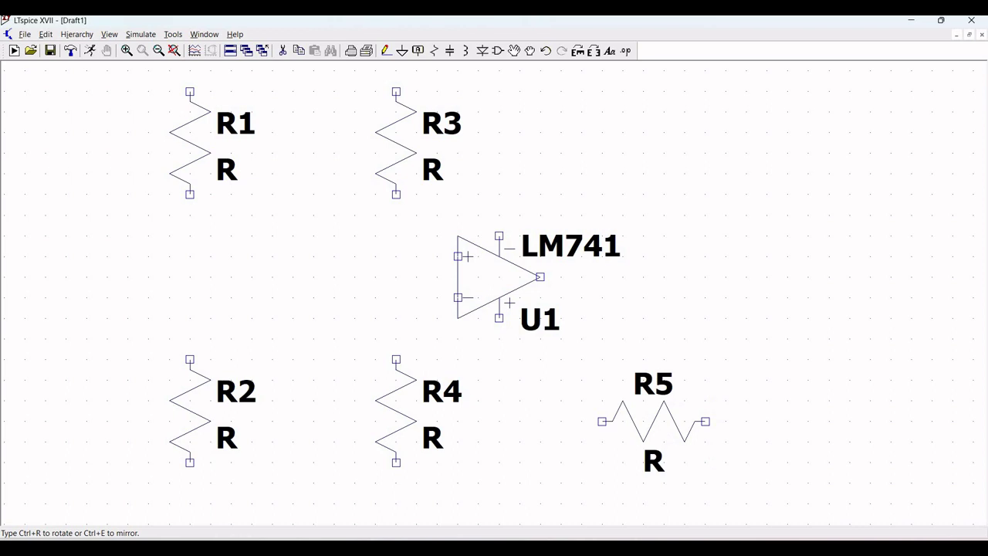
{"action": "left_click", "coordinate": [678, 406]}
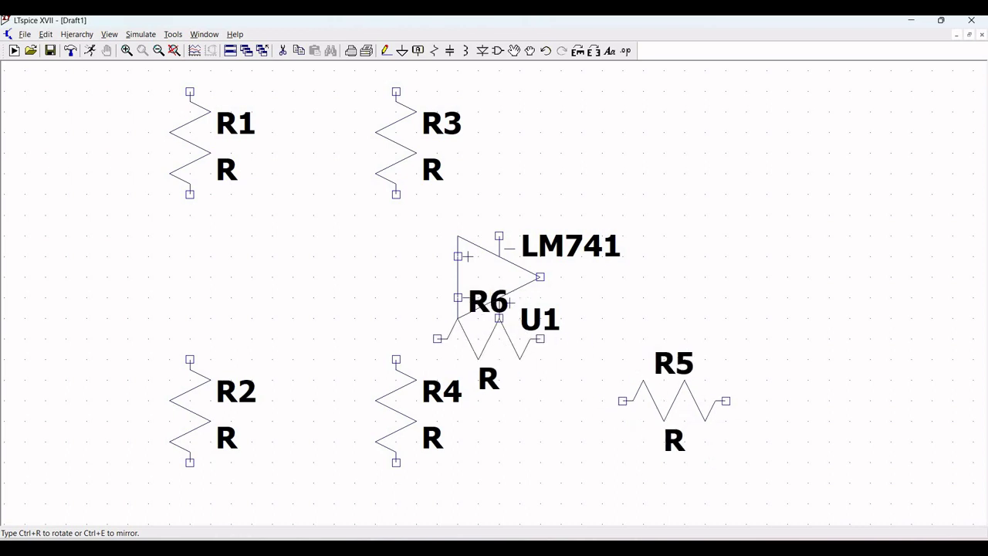
{"action": "key", "text": "Escape"}
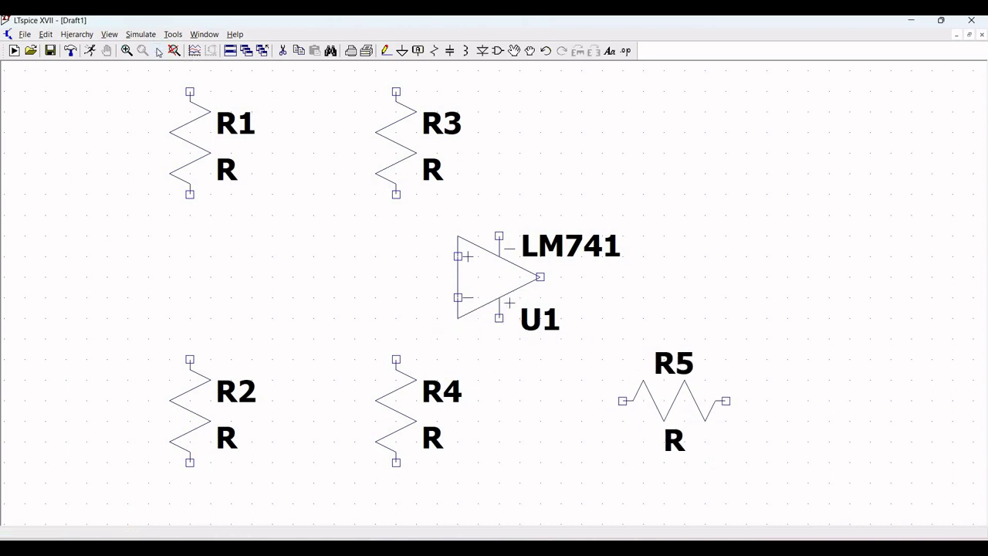
{"action": "left_click", "coordinate": [158, 50]}
Move R1 and R3 level at the top, R2 and R4 level below, and R5 further right.
{"action": "left_click", "coordinate": [514, 50]}
{"action": "left_click", "coordinate": [315, 204]}
{"action": "left_click", "coordinate": [293, 133]}
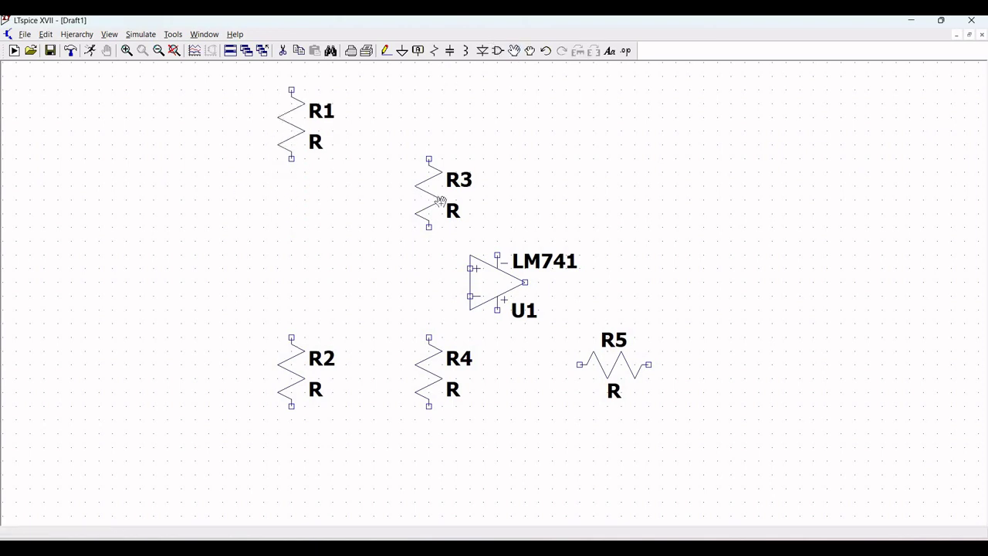
{"action": "left_click", "coordinate": [437, 199]}
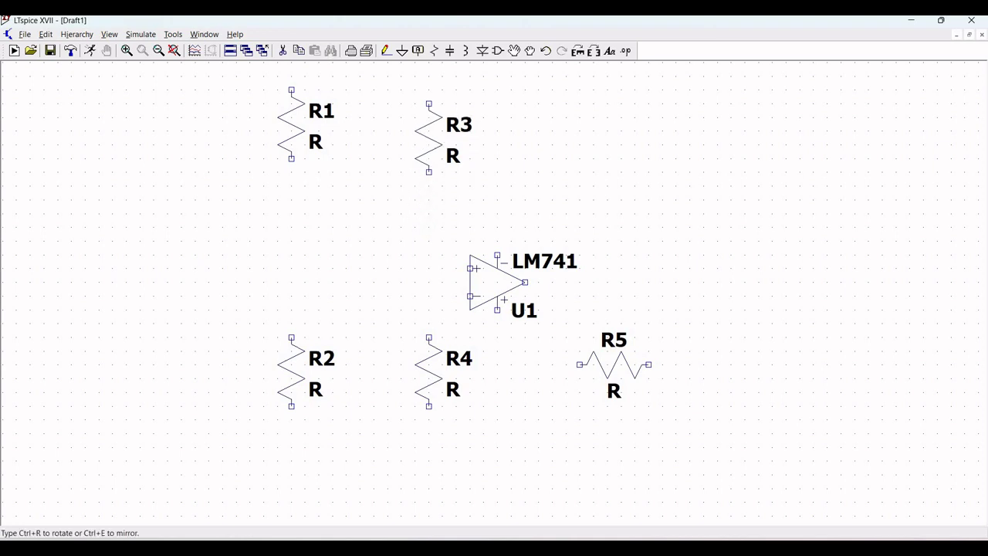
{"action": "left_click", "coordinate": [438, 132]}
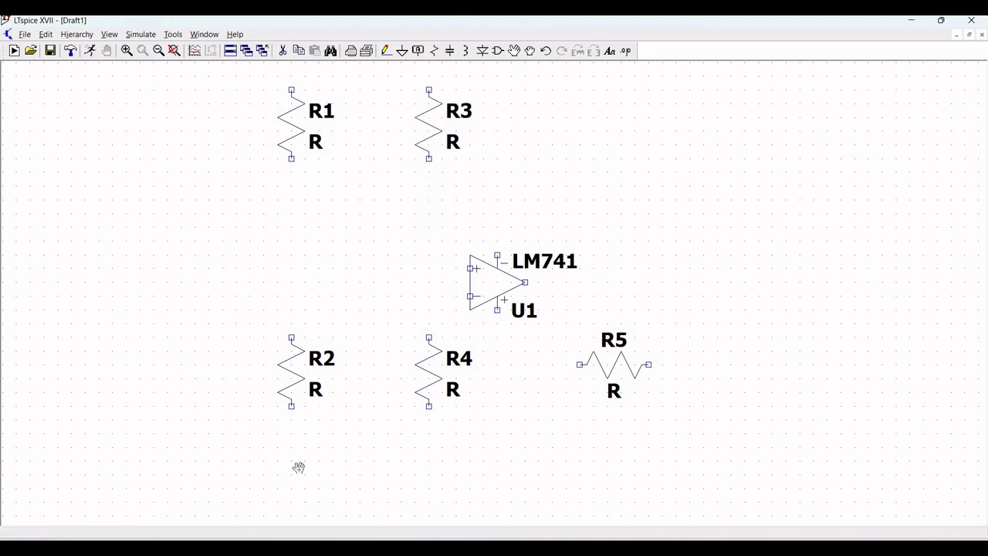
{"action": "left_click", "coordinate": [293, 347]}
{"action": "left_click", "coordinate": [291, 383]}
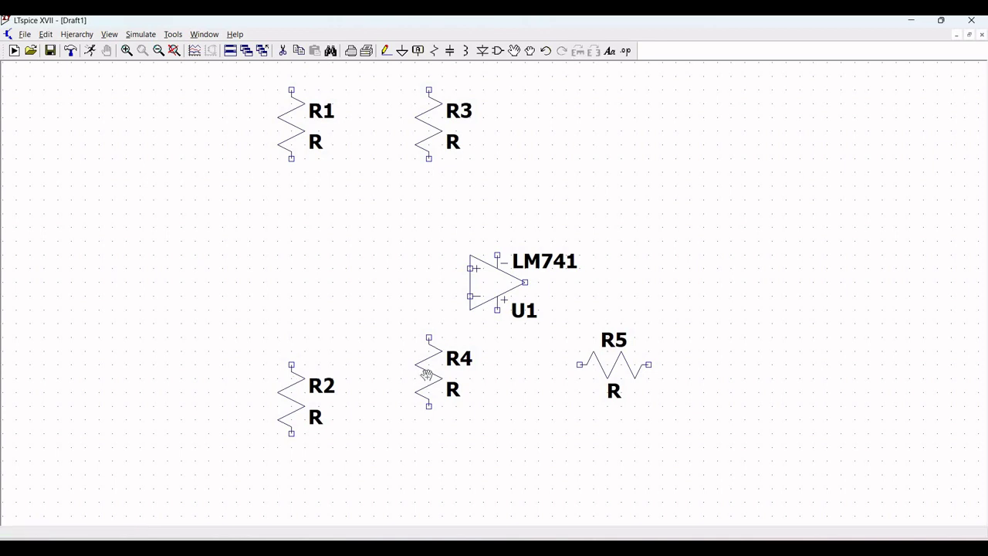
{"action": "left_click", "coordinate": [429, 370]}
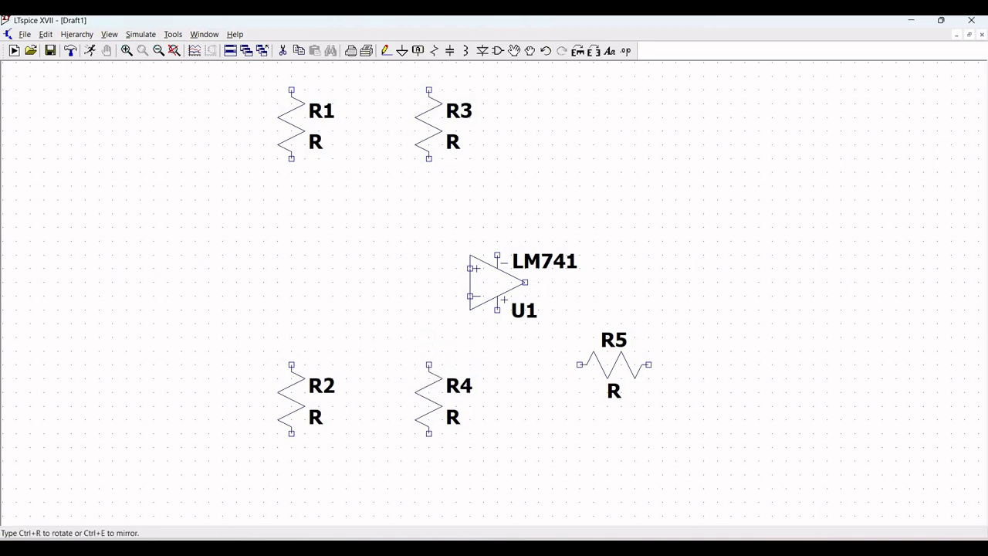
{"action": "left_click", "coordinate": [429, 398]}
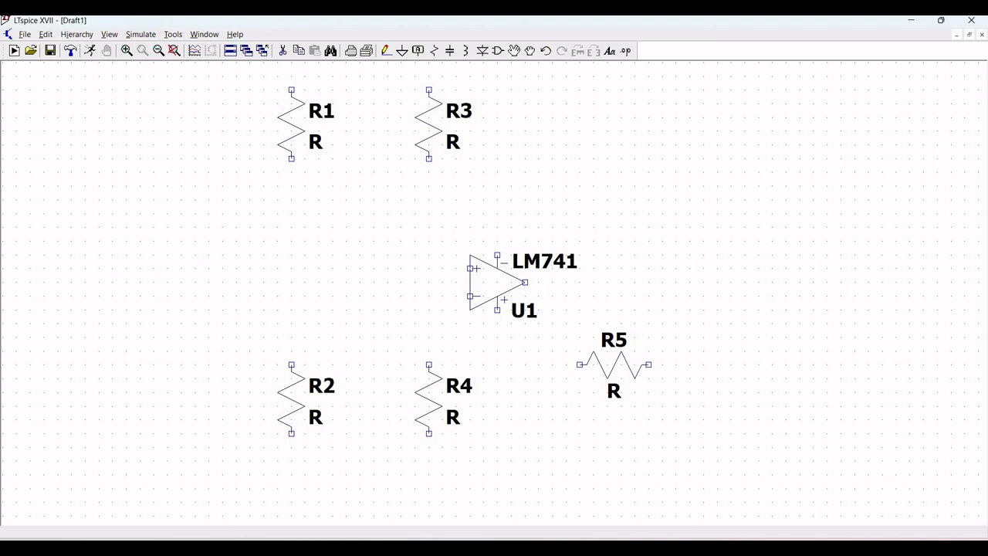
{"action": "left_click", "coordinate": [625, 363]}
{"action": "left_click", "coordinate": [676, 382]}
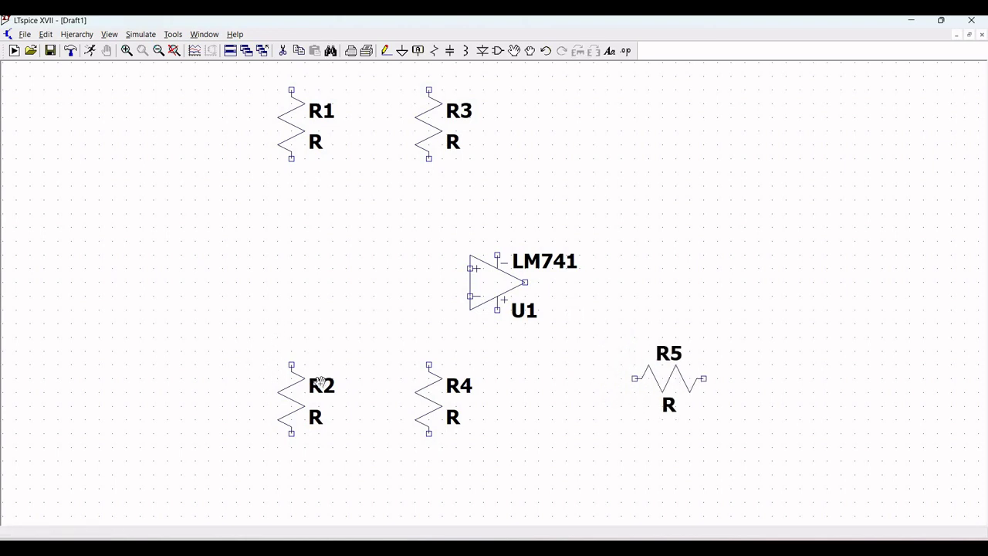
{"action": "key", "text": "Escape"}
Place capacitor C1 between R2 and R4 and capacitor C2 just above the LM741.
{"action": "left_click", "coordinate": [450, 51]}
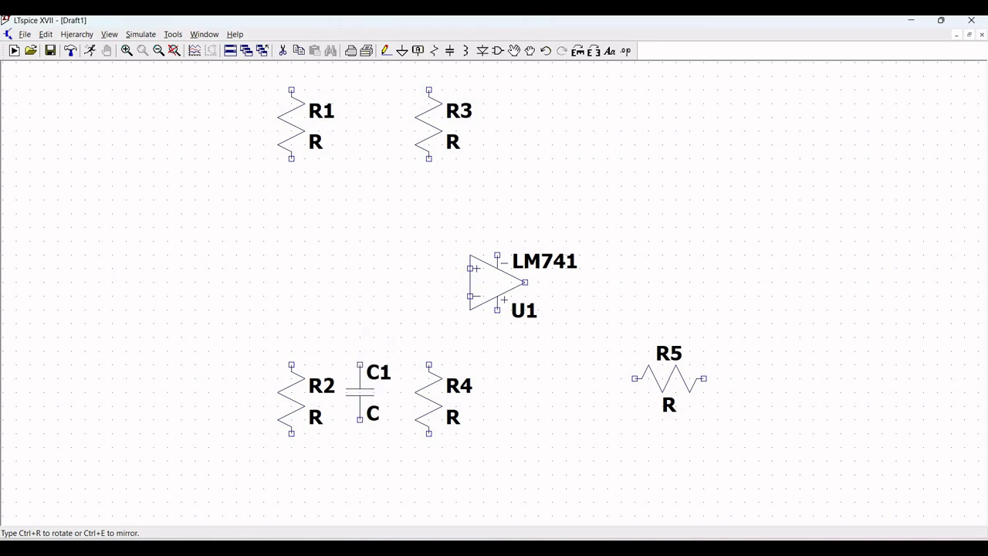
{"action": "left_click", "coordinate": [360, 406]}
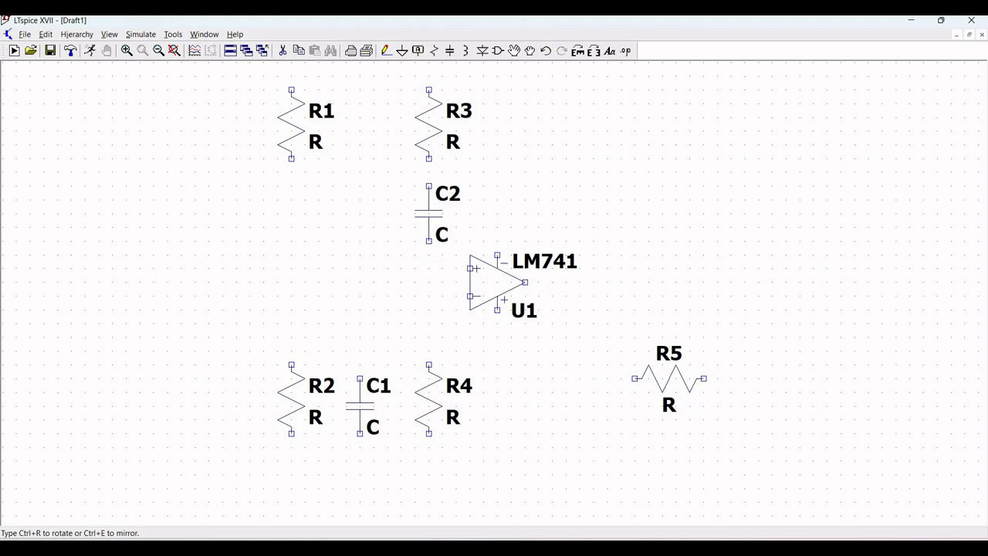
{"action": "left_click", "coordinate": [429, 214]}
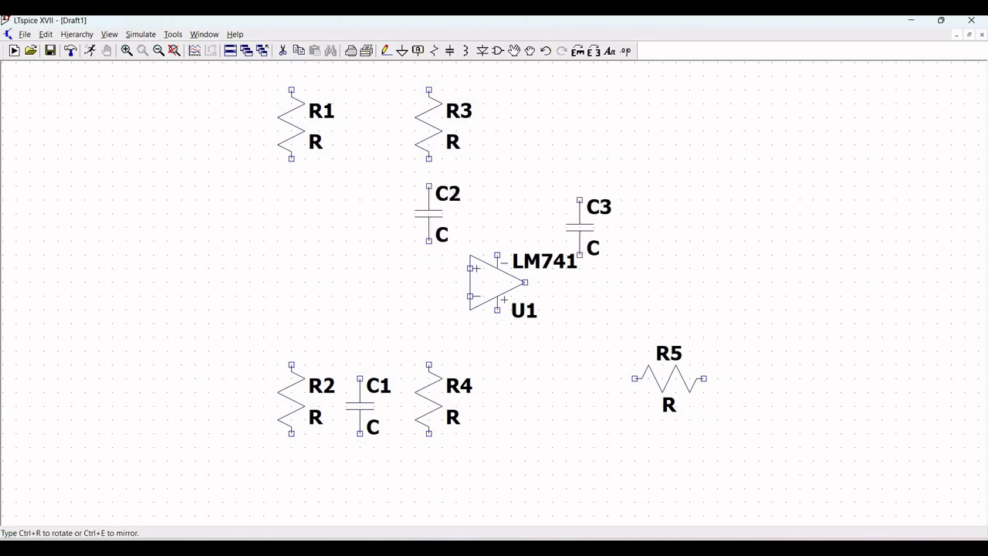
{"action": "key", "text": "Escape"}
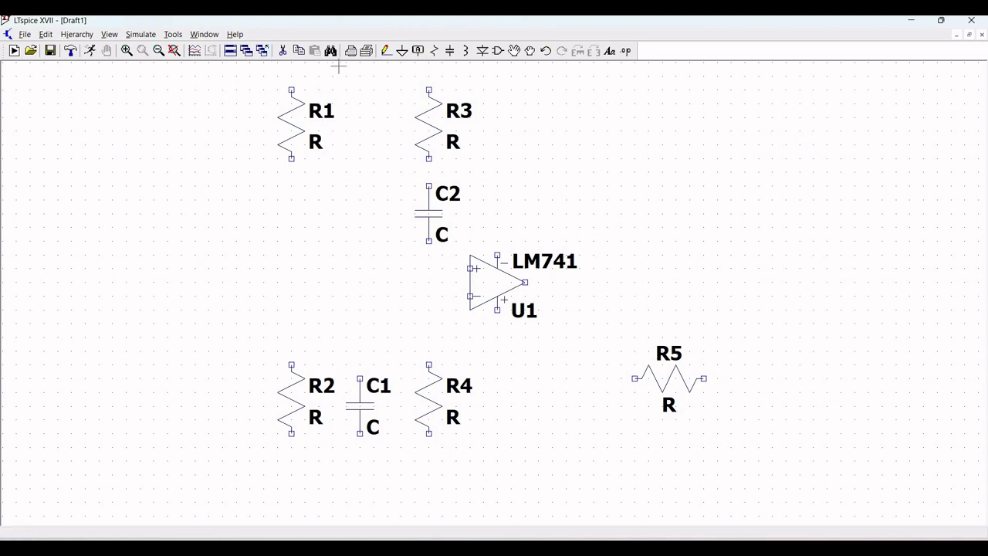
Add voltage sources V1 and V2 at upper right and V3 at the top-left.
{"action": "left_click", "coordinate": [497, 51]}
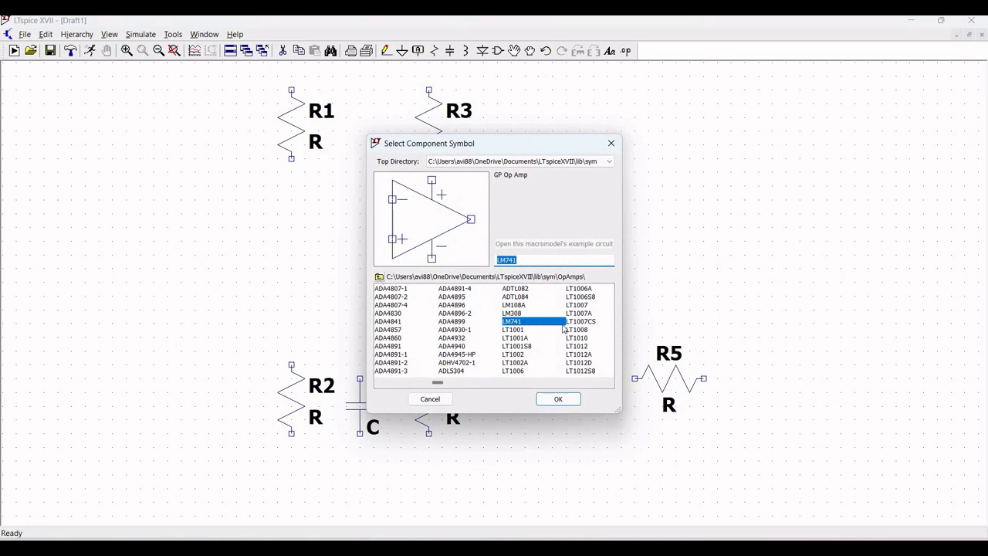
{"action": "left_click", "coordinate": [379, 278]}
{"action": "left_click", "coordinate": [586, 382]}
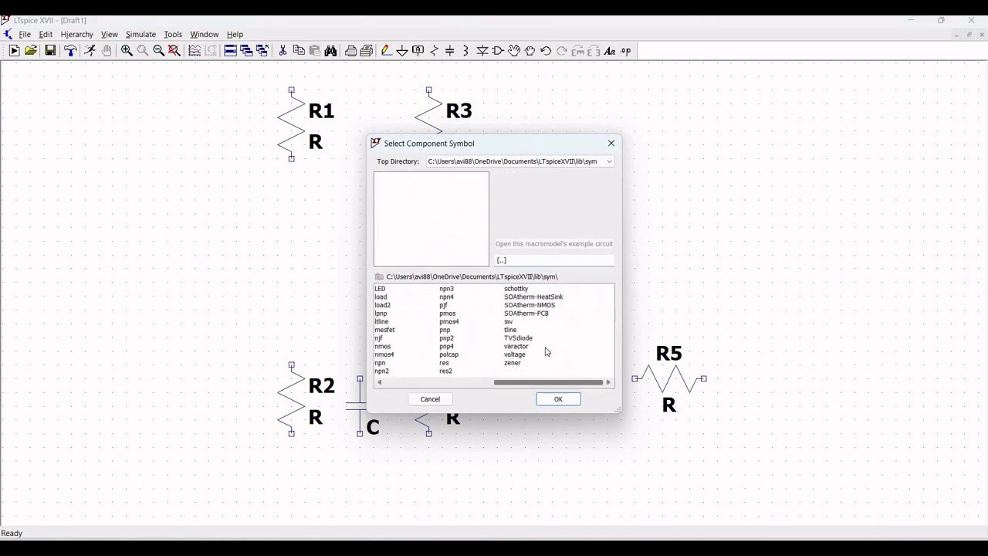
{"action": "left_click", "coordinate": [517, 354]}
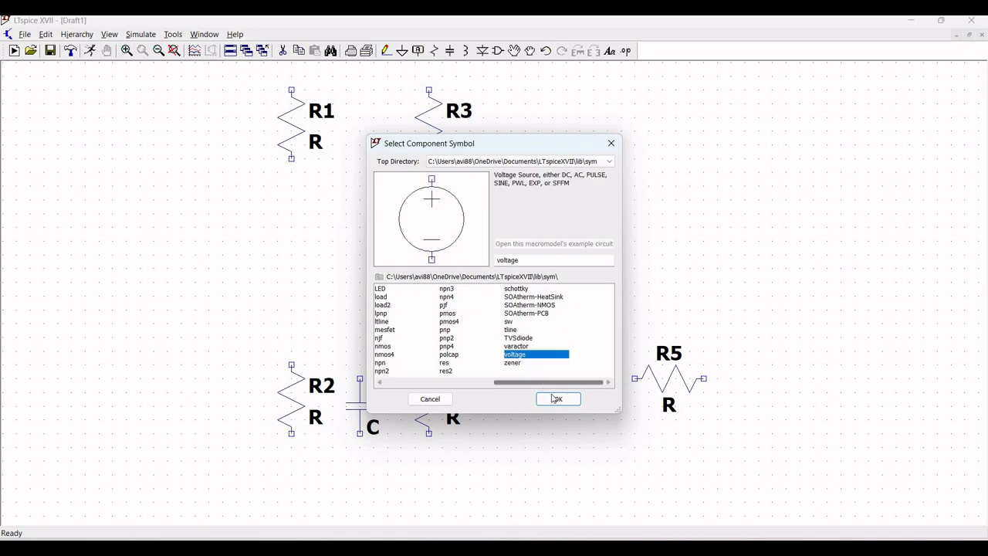
{"action": "left_click", "coordinate": [558, 398]}
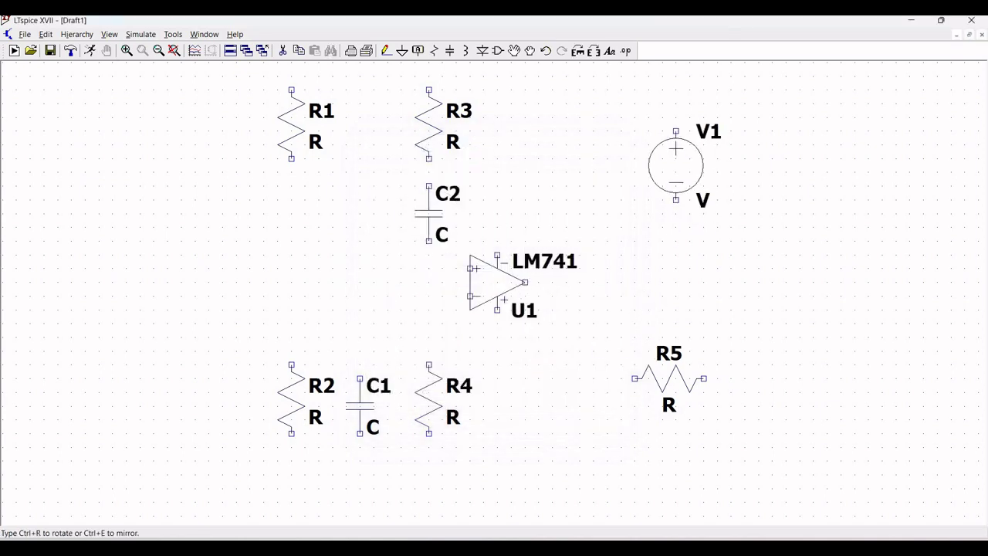
{"action": "left_click", "coordinate": [677, 165]}
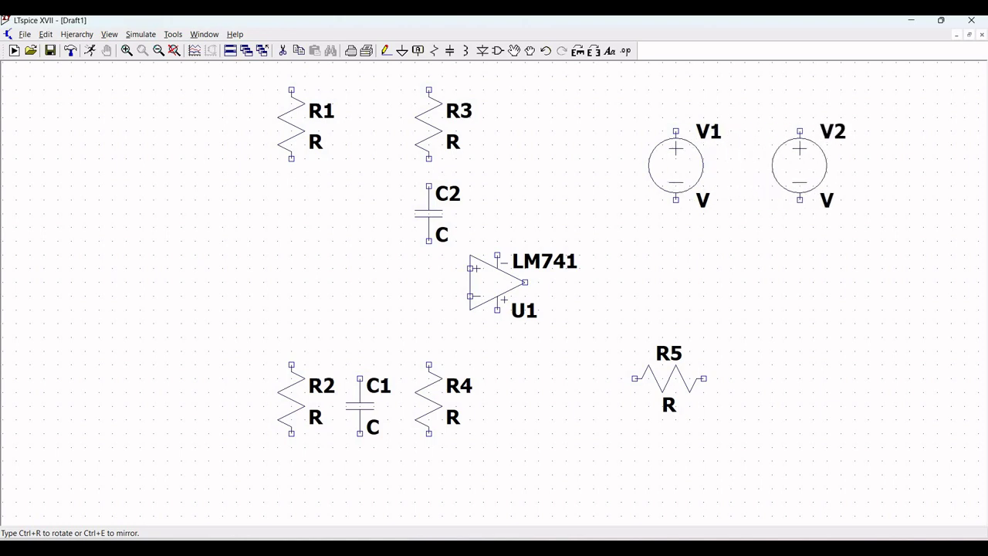
{"action": "left_click", "coordinate": [813, 166]}
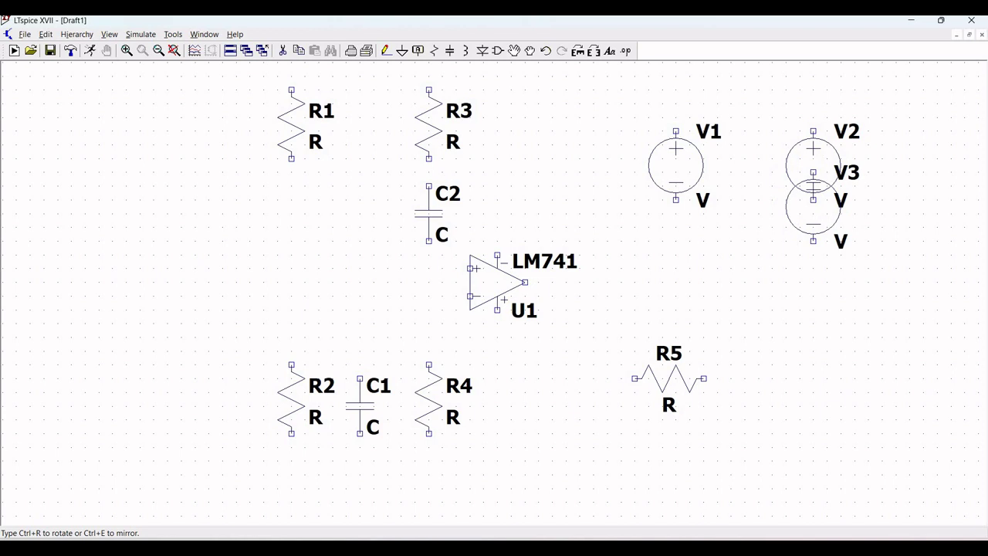
{"action": "left_click", "coordinate": [112, 123]}
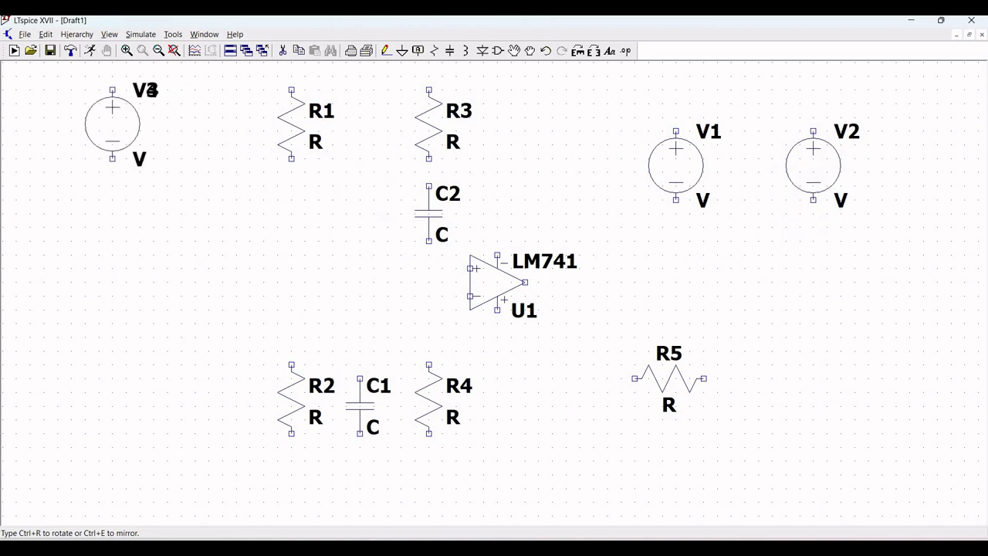
{"action": "key", "text": "Escape"}
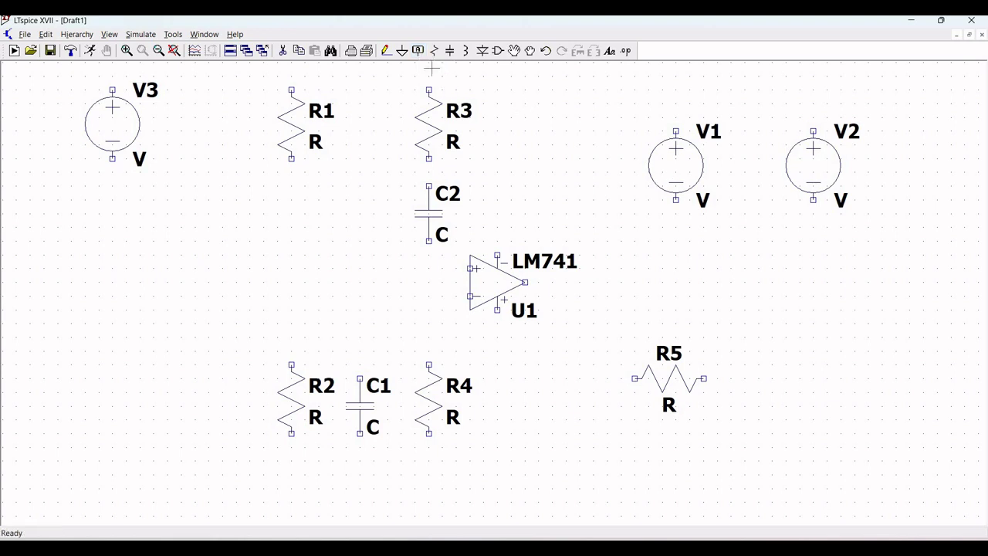
Attach grounds to the negative terminals of V1, V2 and V3 and below C1.
{"action": "left_click", "coordinate": [402, 50]}
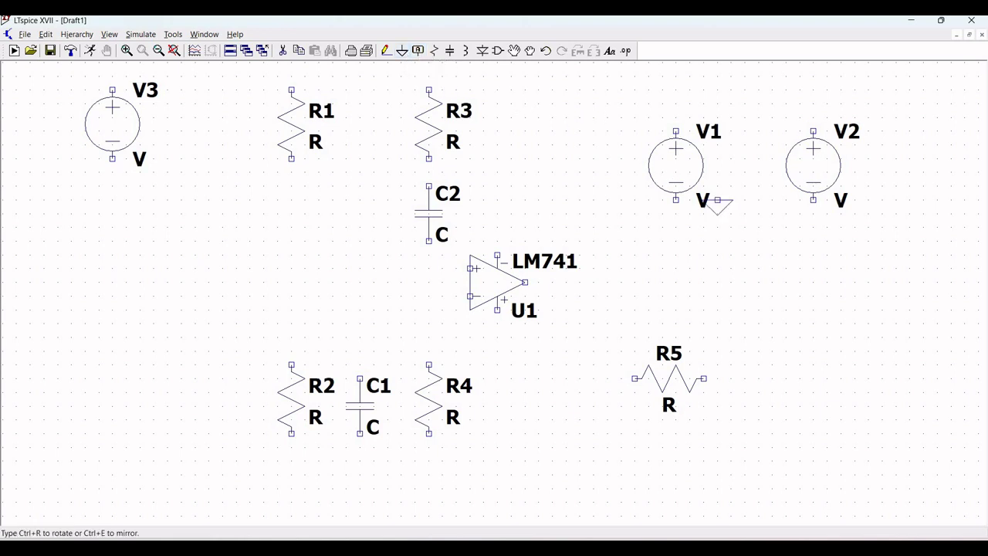
{"action": "left_click", "coordinate": [675, 199]}
{"action": "left_click", "coordinate": [813, 199]}
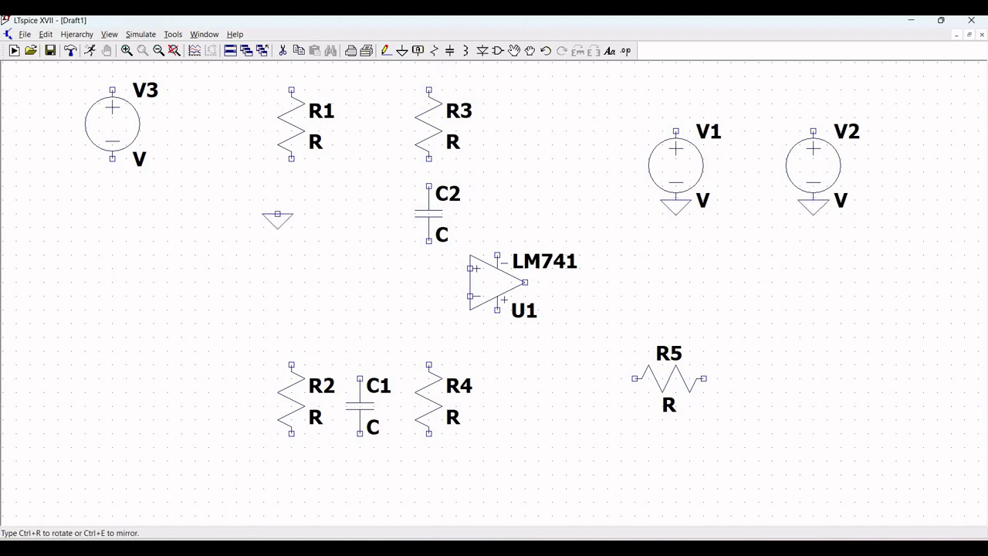
{"action": "left_click", "coordinate": [112, 159]}
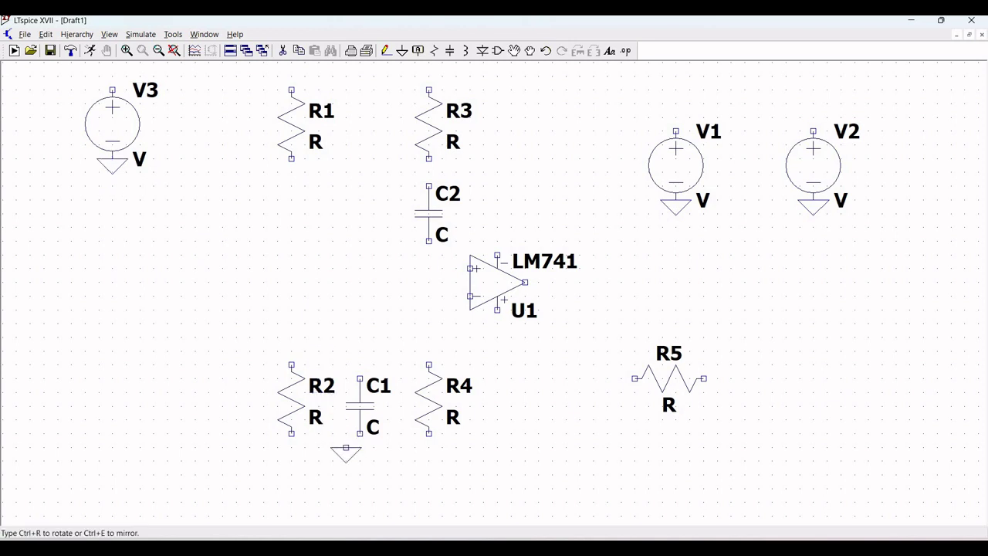
{"action": "left_click", "coordinate": [360, 448]}
{"action": "key", "text": "Escape"}
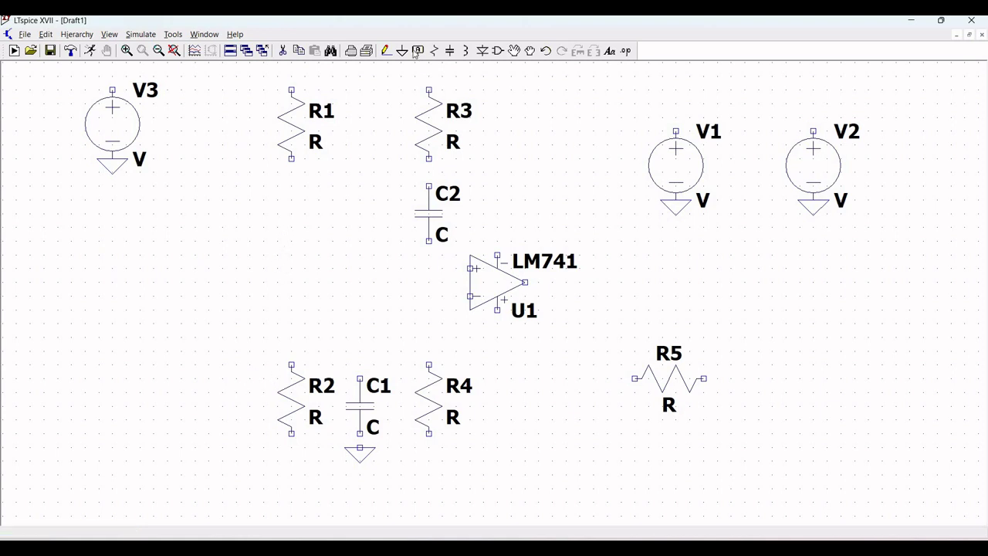
Wire R1's bottom to R2's top and join the bottoms of R2, C1 and R4.
{"action": "left_click", "coordinate": [385, 51]}
{"action": "left_click", "coordinate": [291, 158]}
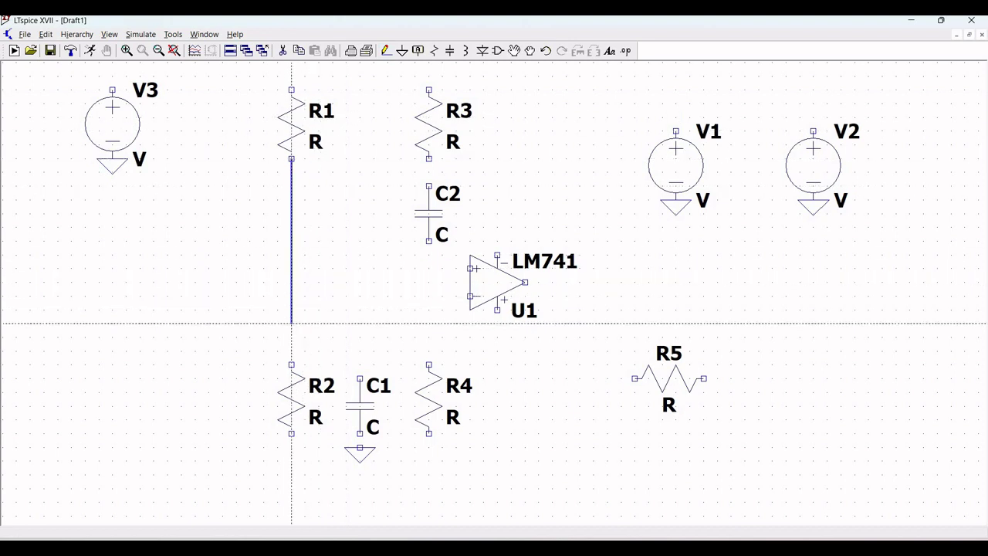
{"action": "left_click", "coordinate": [291, 364]}
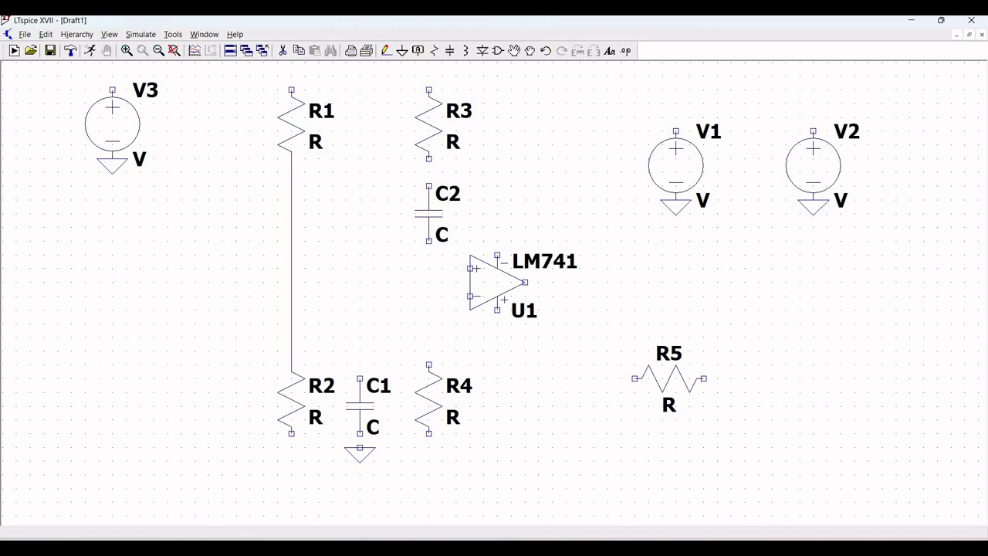
{"action": "left_click", "coordinate": [291, 434]}
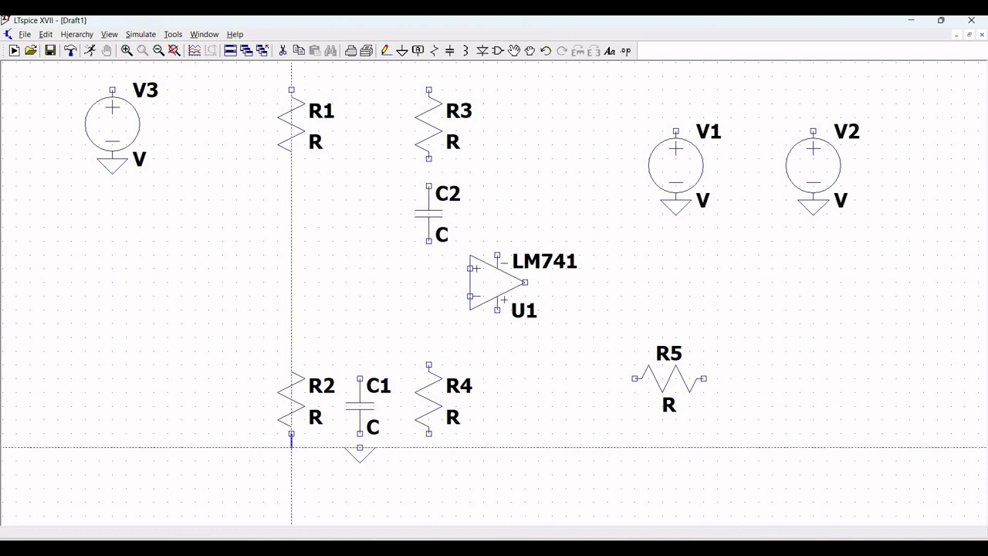
{"action": "left_click", "coordinate": [291, 434]}
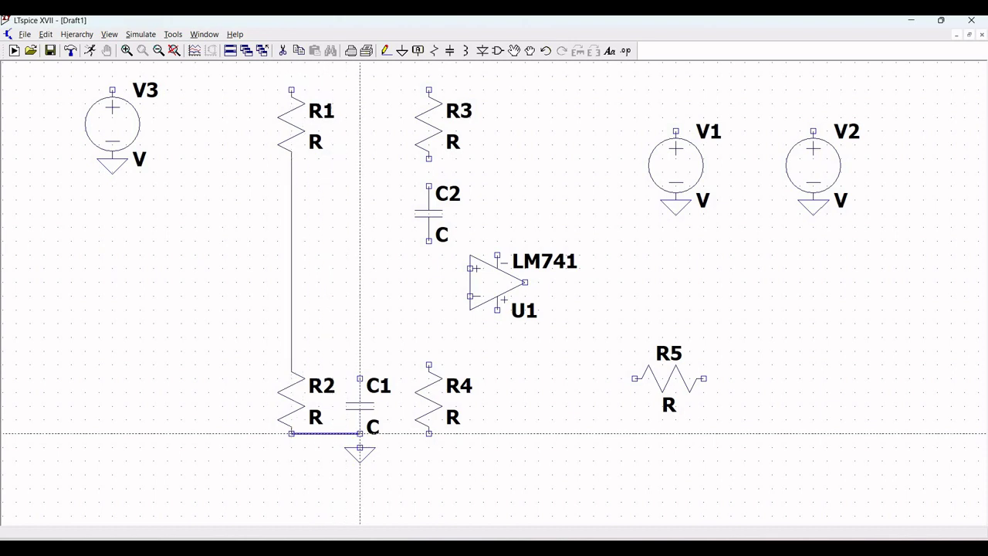
{"action": "left_click", "coordinate": [359, 433]}
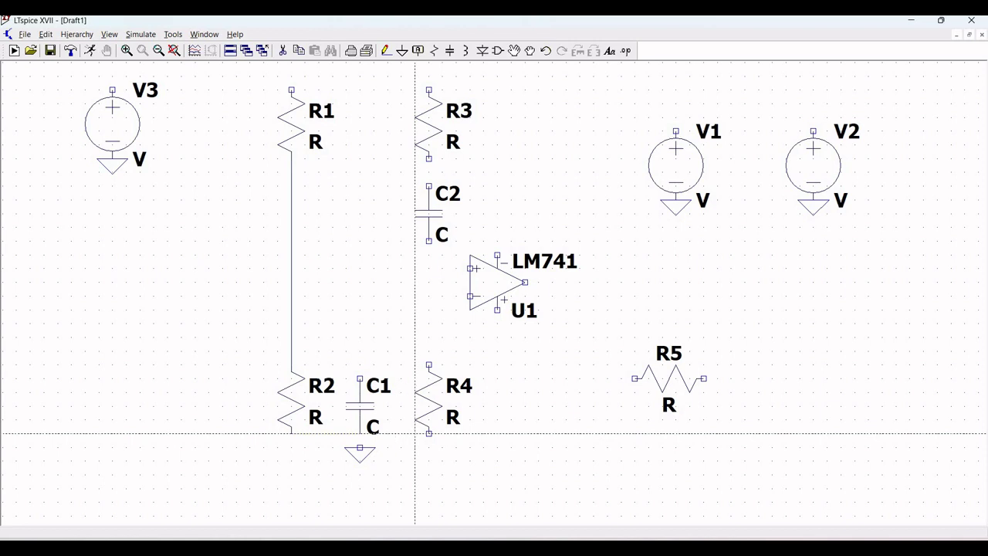
{"action": "left_click", "coordinate": [429, 433]}
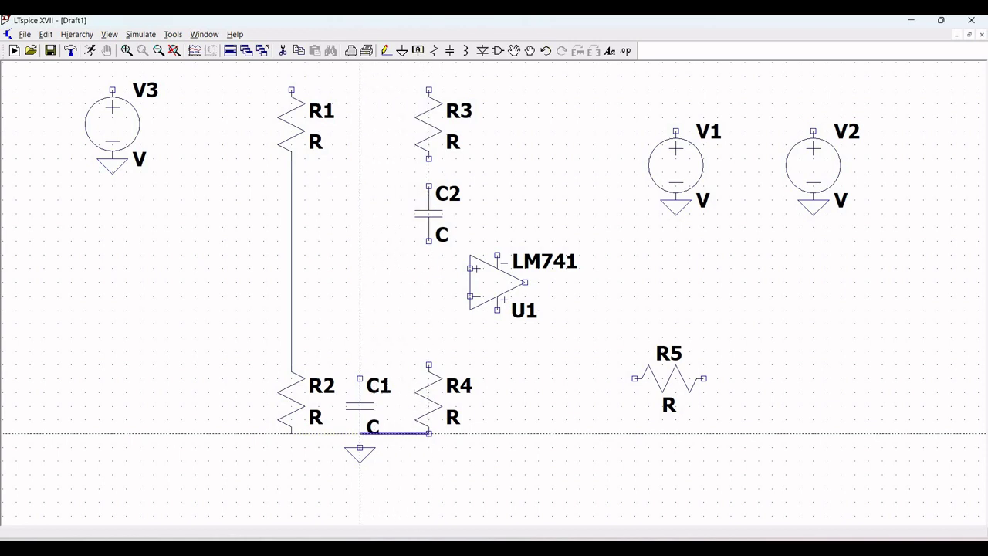
{"action": "left_click", "coordinate": [360, 433]}
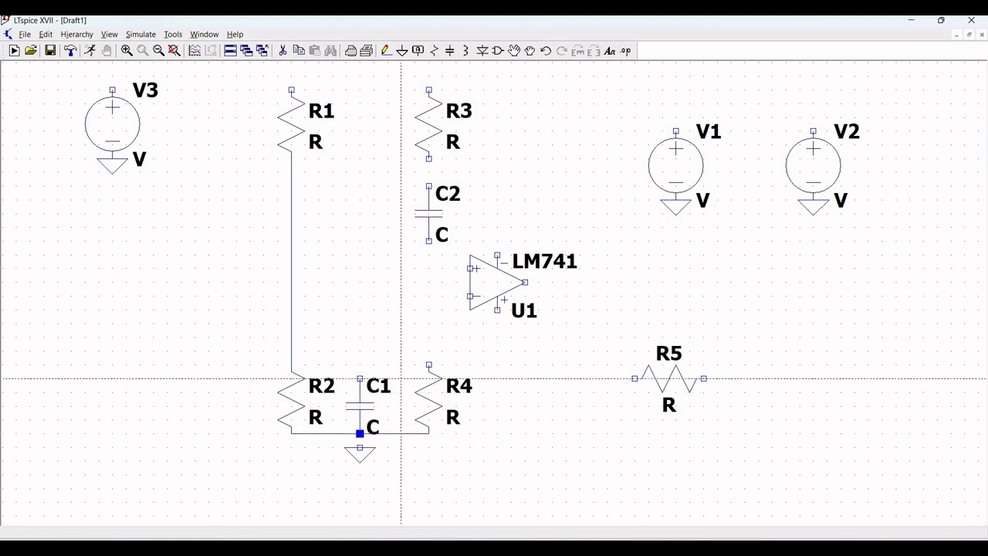
Connect R3 to C2, and run C1's top to the C2–R4 line and the op-amp's + input.
{"action": "left_click", "coordinate": [429, 365]}
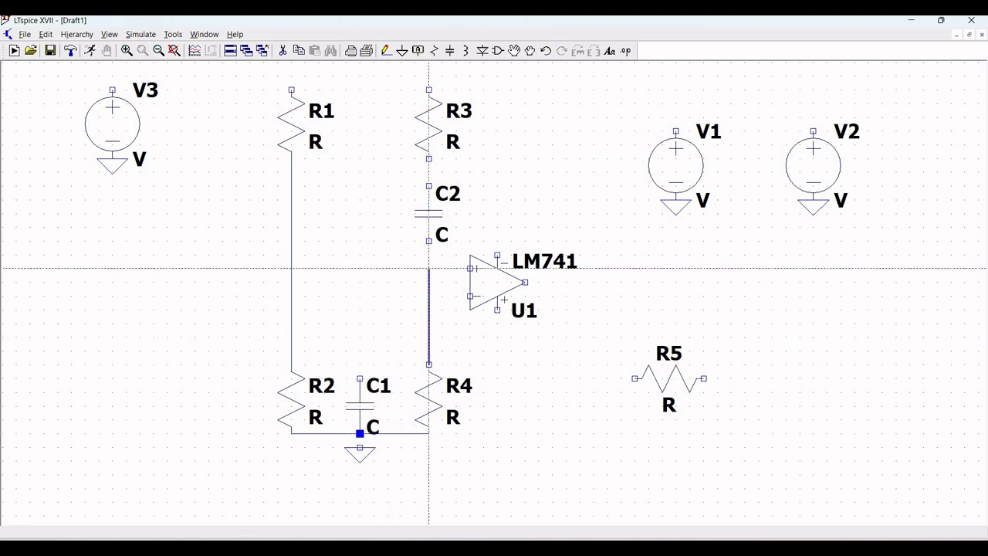
{"action": "right_click", "coordinate": [429, 241]}
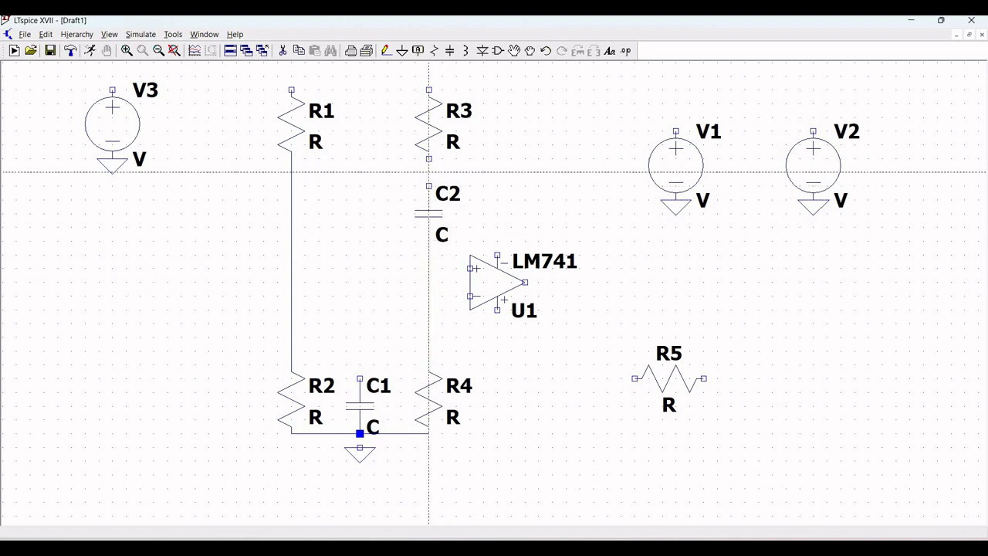
{"action": "left_click", "coordinate": [429, 158]}
{"action": "left_click", "coordinate": [429, 186]}
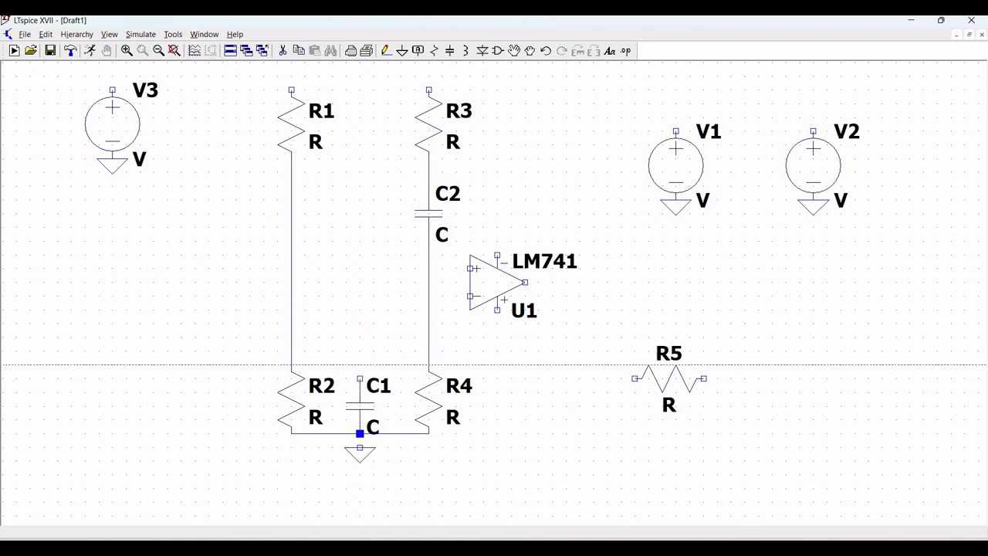
{"action": "left_click", "coordinate": [359, 378]}
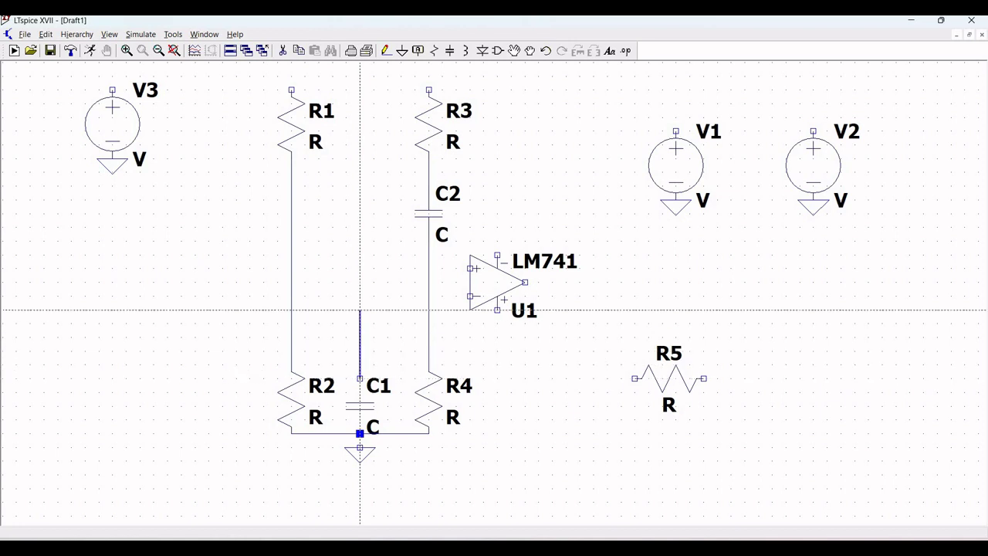
{"action": "left_click", "coordinate": [360, 269]}
{"action": "left_click", "coordinate": [429, 269]}
{"action": "key", "text": "Escape"}
{"action": "left_click", "coordinate": [470, 269]}
{"action": "left_click", "coordinate": [429, 269]}
{"action": "key", "text": "Escape"}
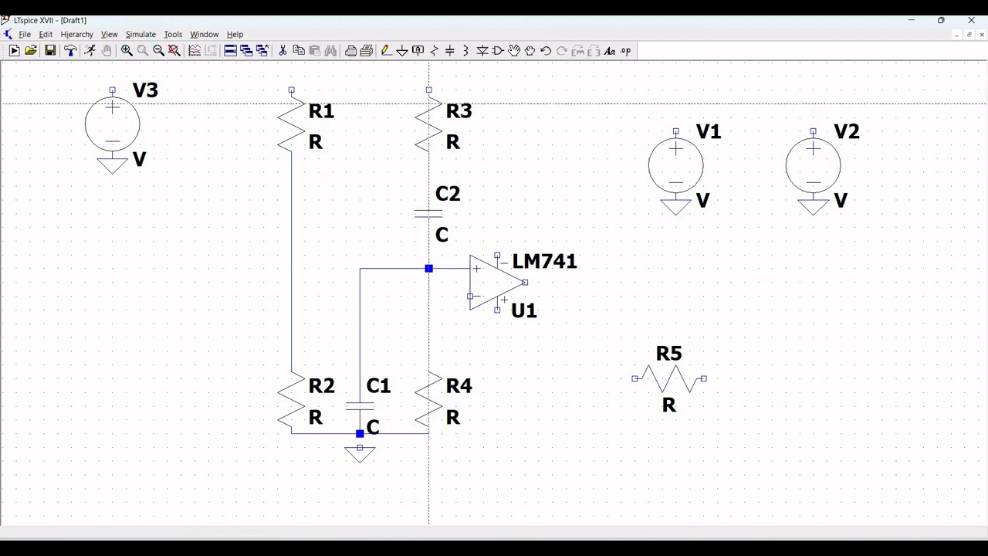
Wire R3's top to R1's top and V3's positive terminal to the top of R1.
{"action": "left_click", "coordinate": [429, 90]}
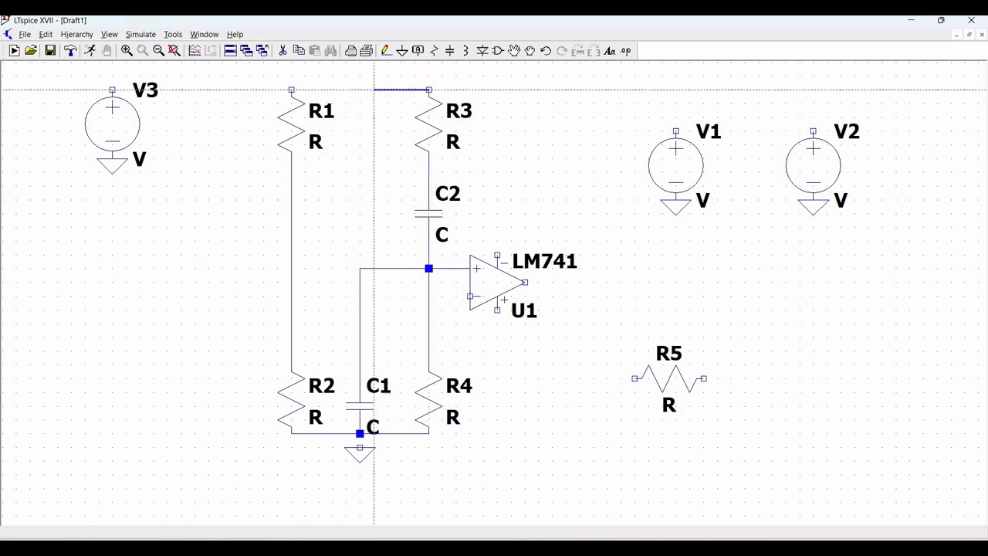
{"action": "left_click", "coordinate": [291, 89]}
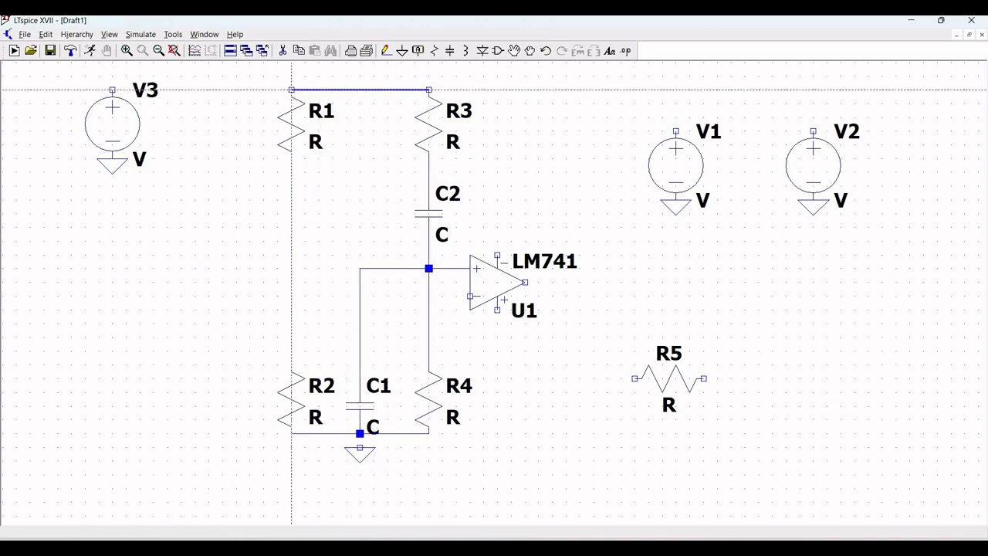
{"action": "scroll", "coordinate": [153, 82], "scroll_direction": "up", "scroll_amount": 3}
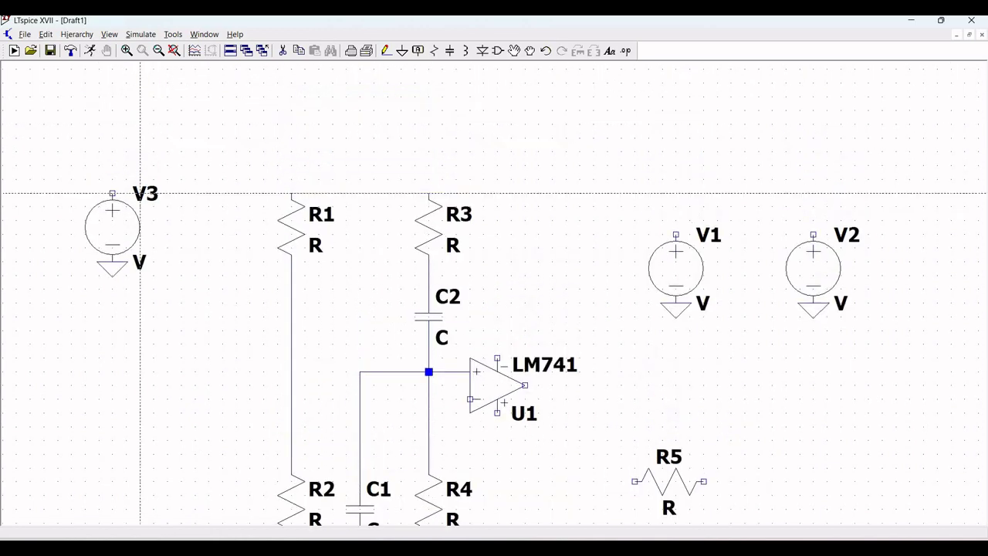
{"action": "left_click", "coordinate": [112, 193]}
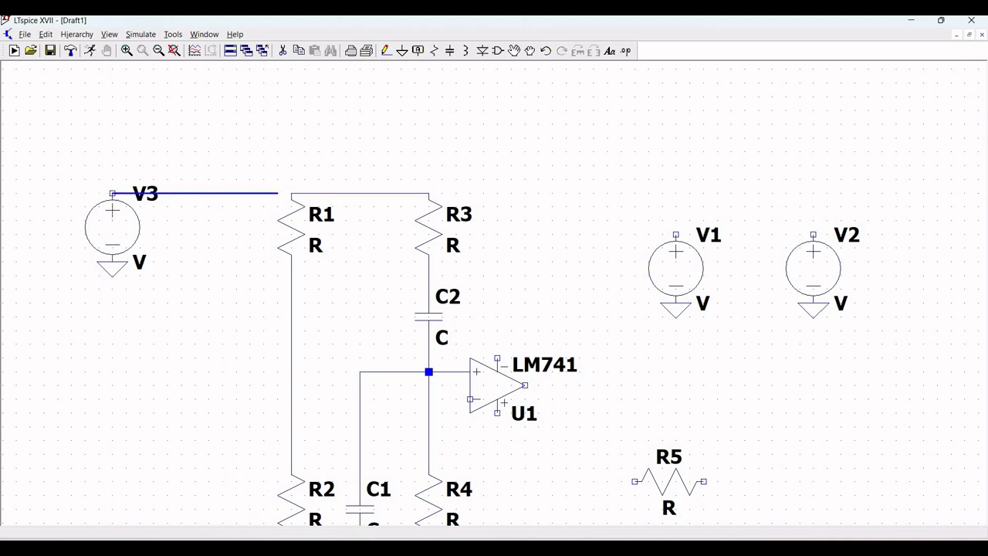
{"action": "left_click", "coordinate": [291, 193]}
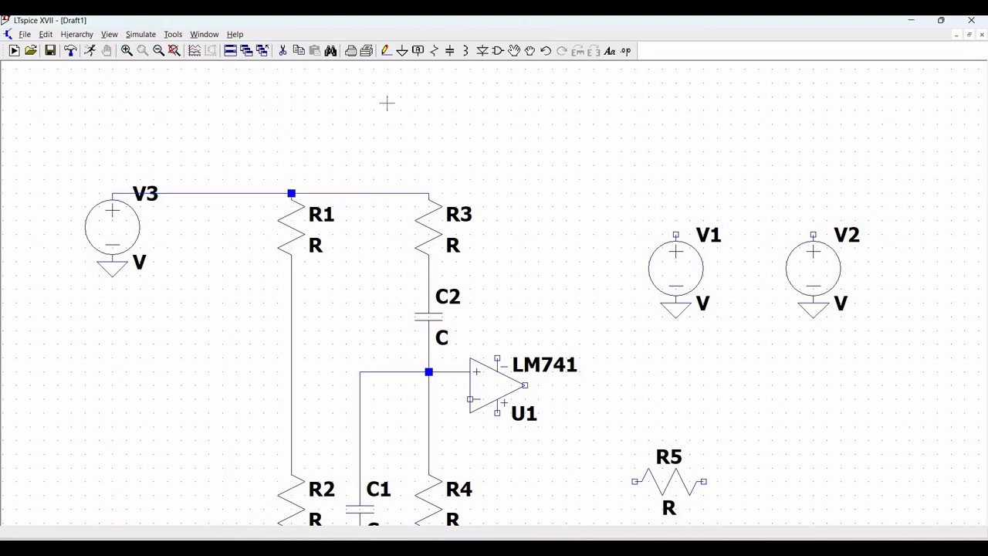
{"action": "scroll", "coordinate": [386, 103], "scroll_direction": "down", "scroll_amount": 2}
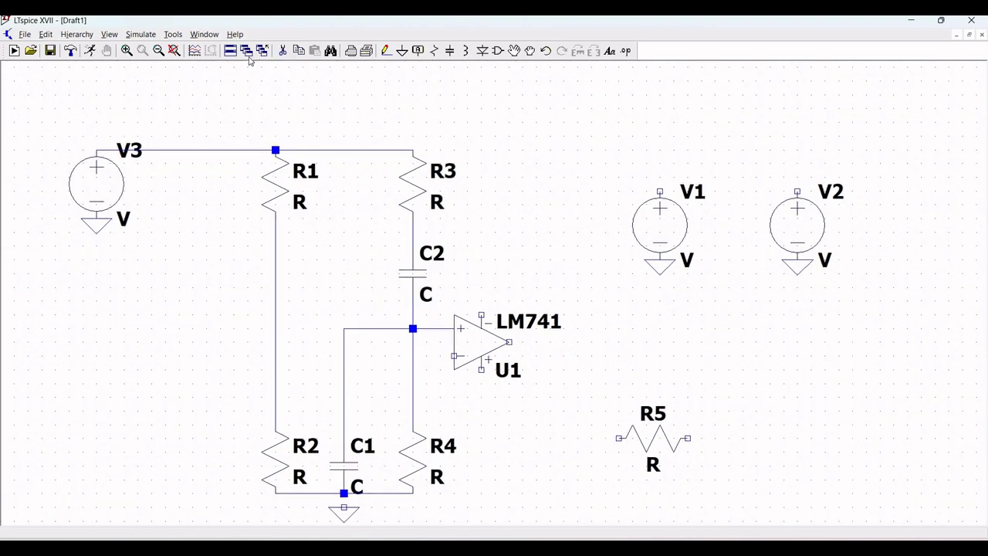
{"action": "left_click", "coordinate": [386, 51]}
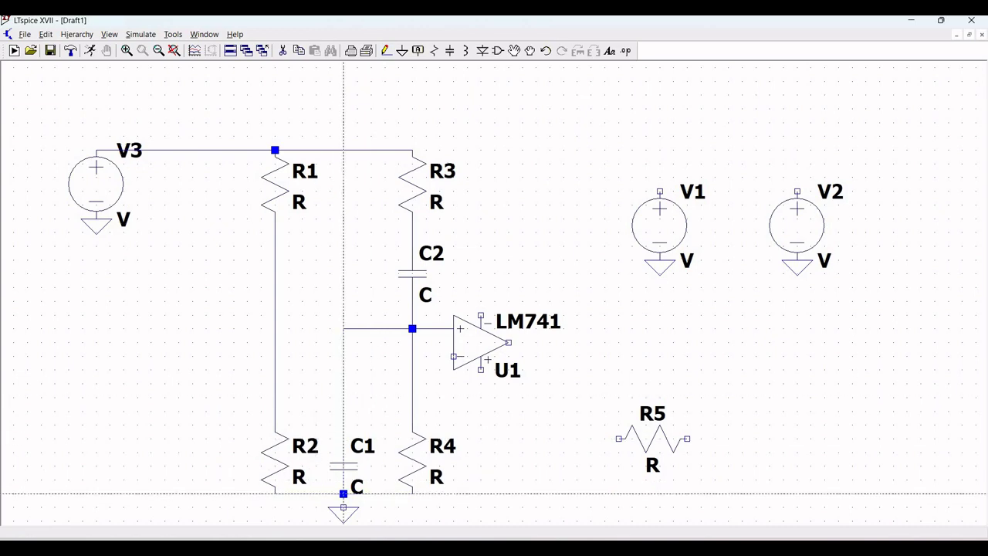
{"action": "left_click", "coordinate": [344, 494]}
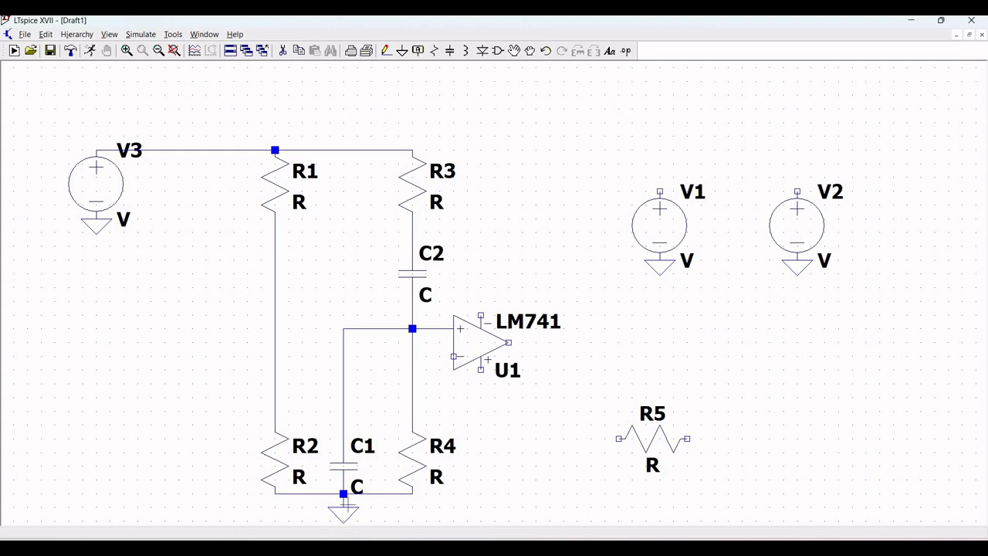
{"action": "left_click", "coordinate": [158, 50]}
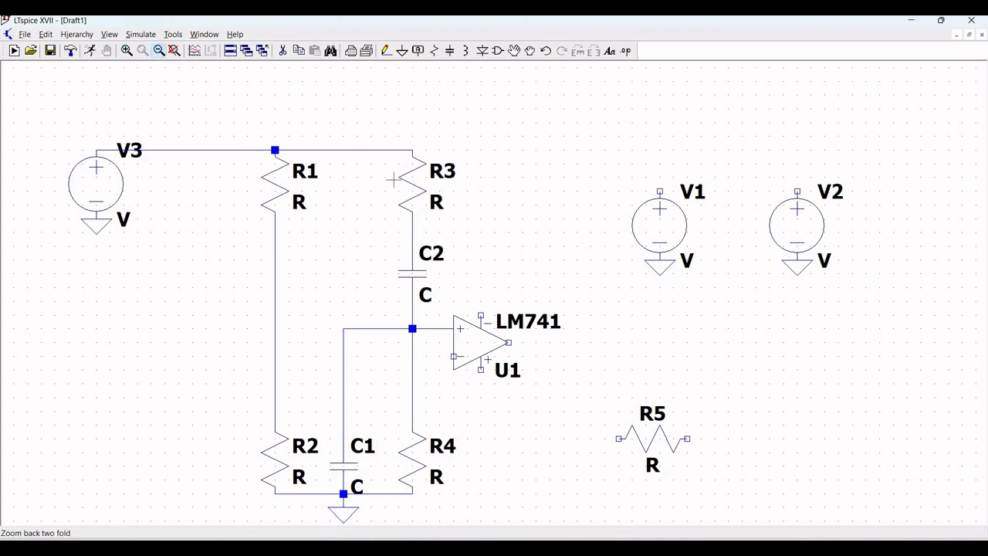
{"action": "left_click", "coordinate": [386, 52]}
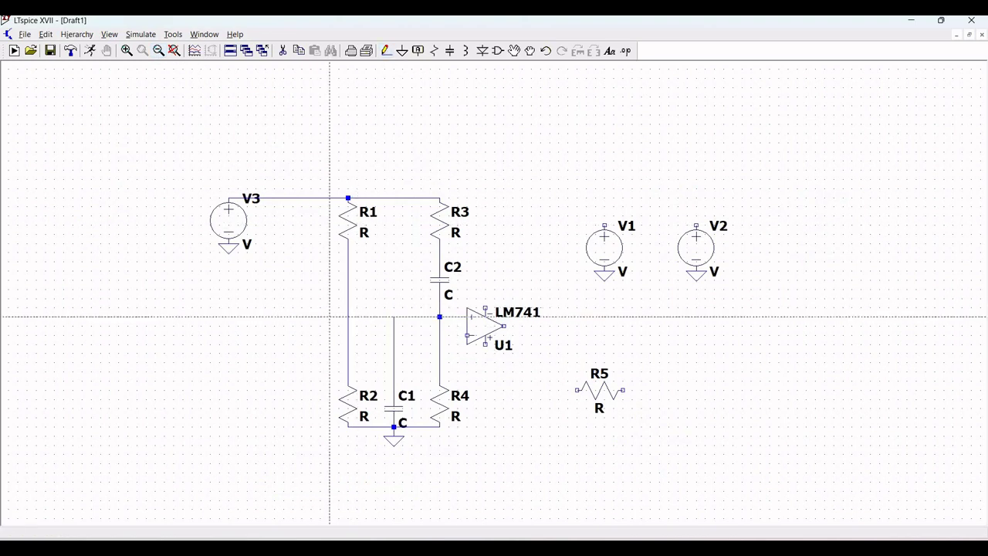
Run a wire from the R1–R2 node along the bottom to R5's left end.
{"action": "left_click", "coordinate": [348, 326]}
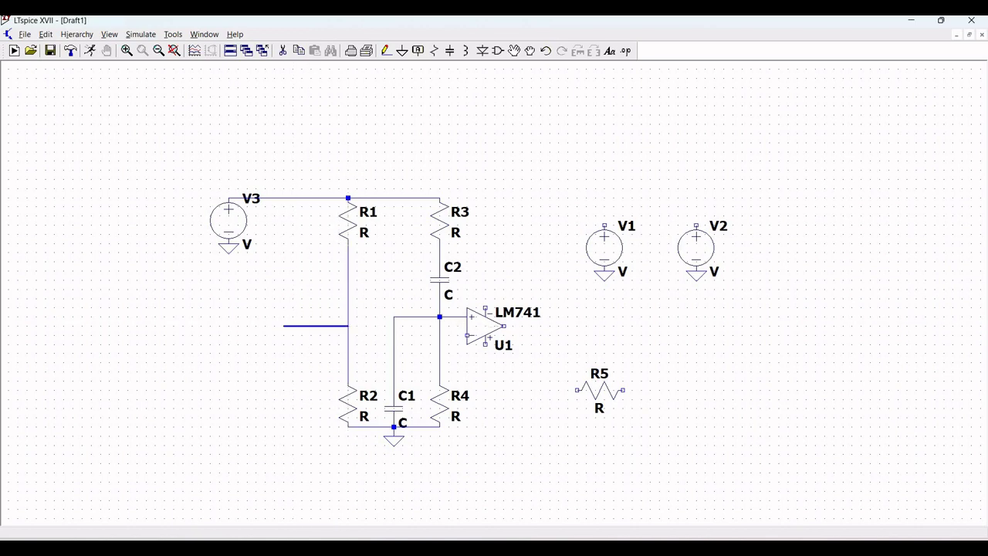
{"action": "left_click", "coordinate": [283, 464]}
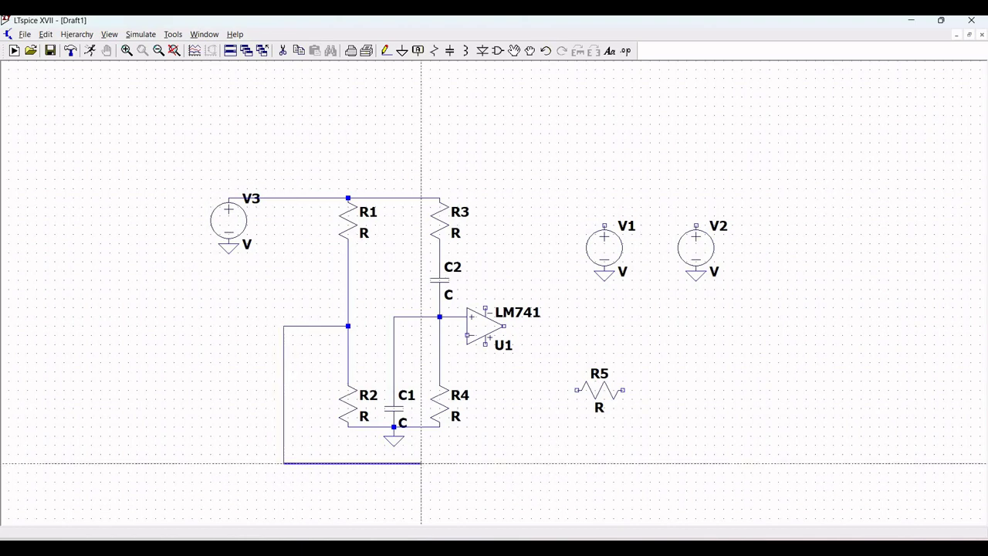
{"action": "left_click", "coordinate": [577, 463]}
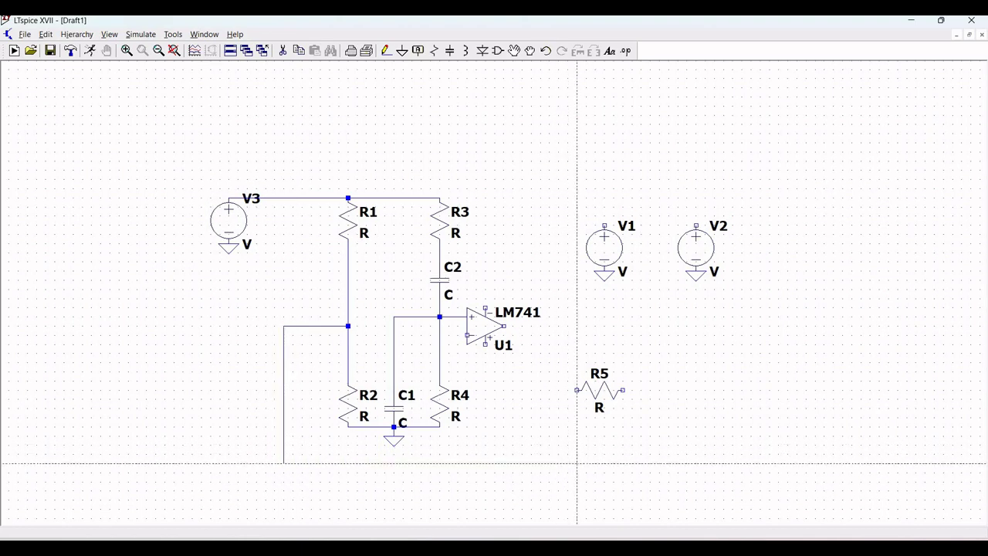
{"action": "left_click", "coordinate": [576, 391]}
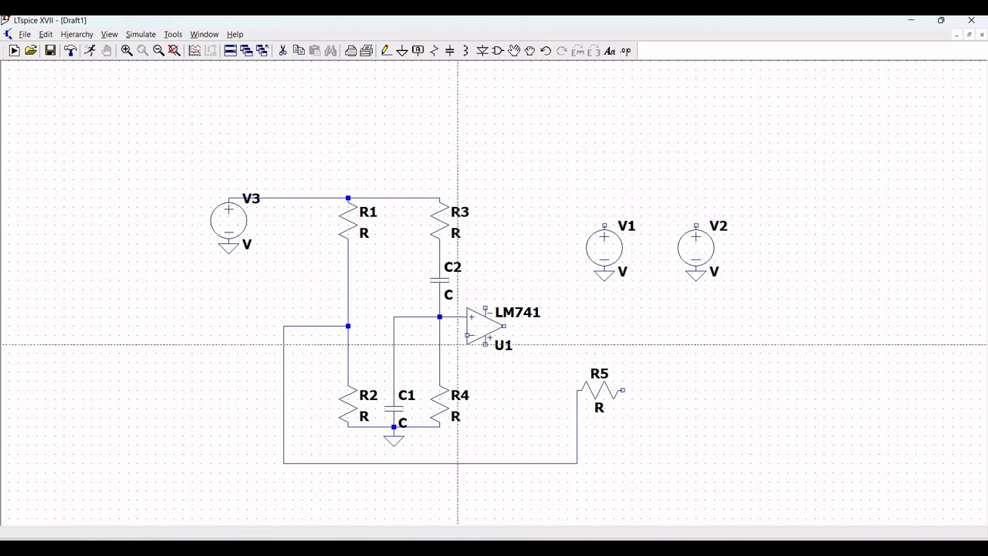
Join U1's inverting input to the bottom wire and R5's right end to the op-amp output.
{"action": "left_click", "coordinate": [467, 335]}
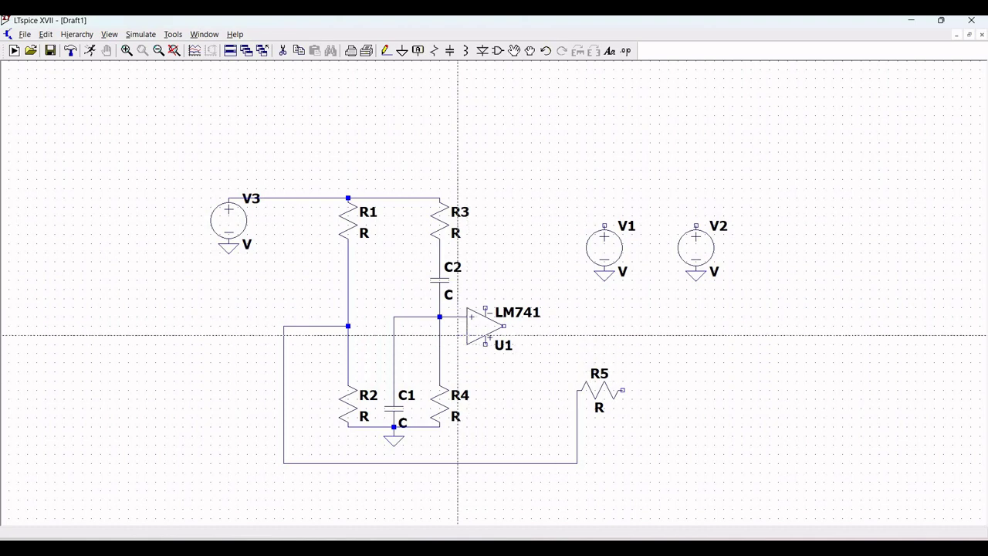
{"action": "left_click", "coordinate": [458, 362]}
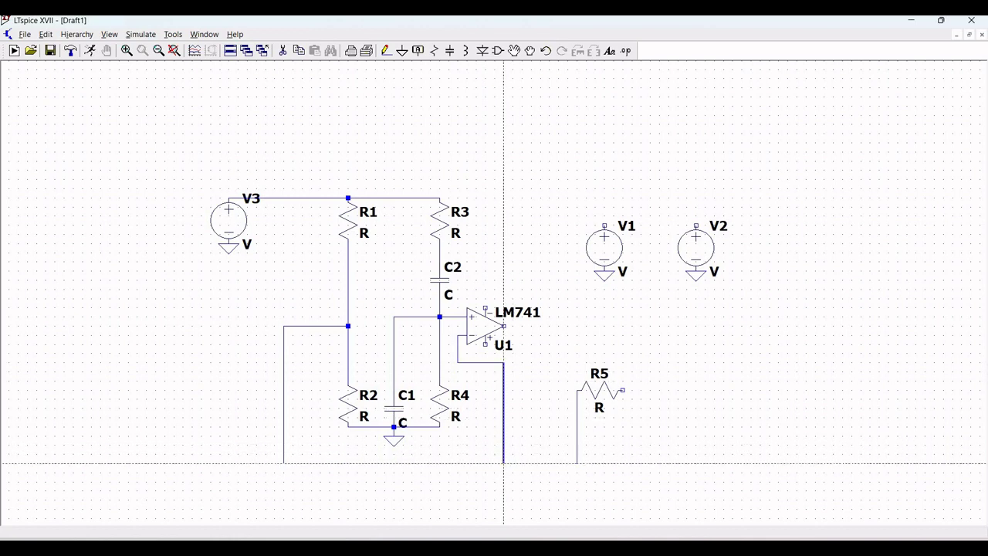
{"action": "left_click", "coordinate": [503, 463]}
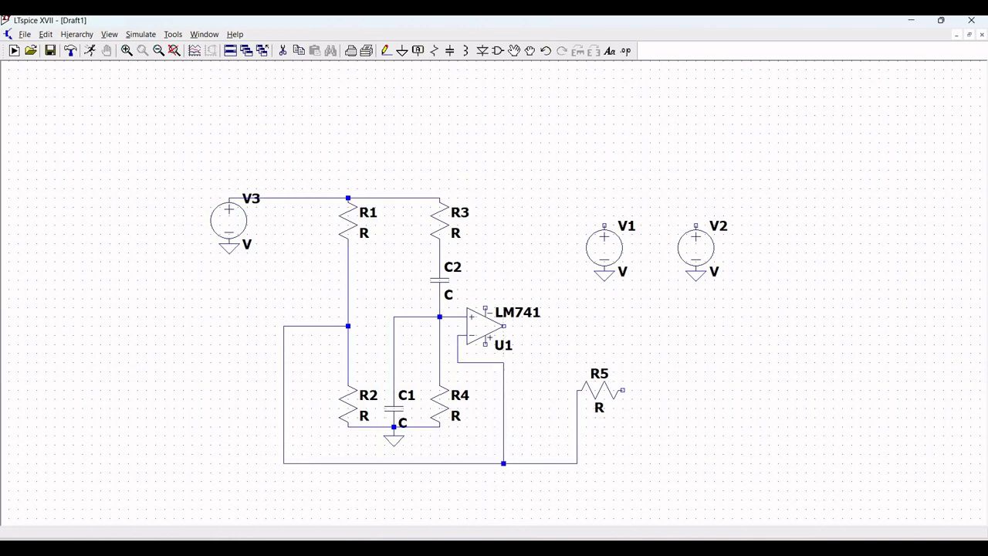
{"action": "left_click", "coordinate": [623, 391]}
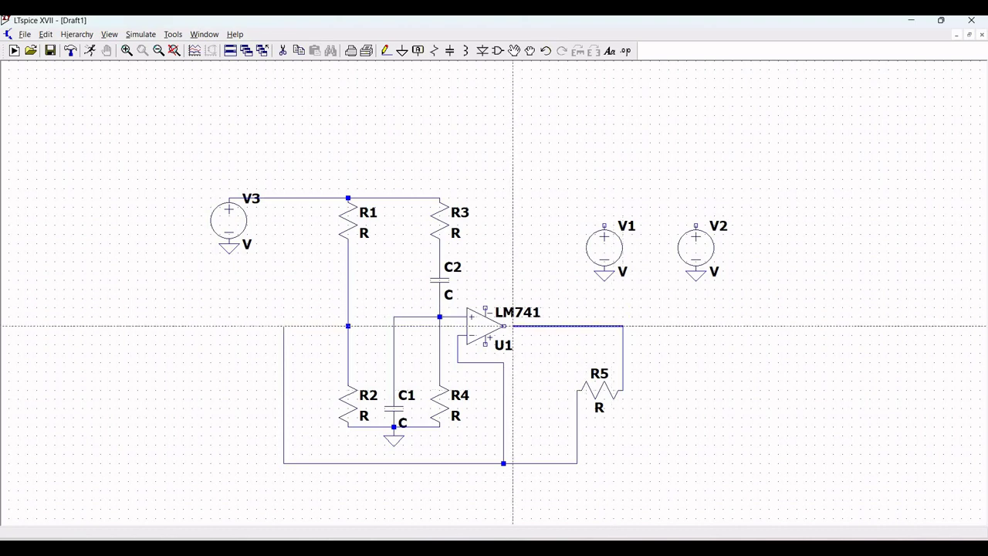
{"action": "left_click", "coordinate": [503, 325]}
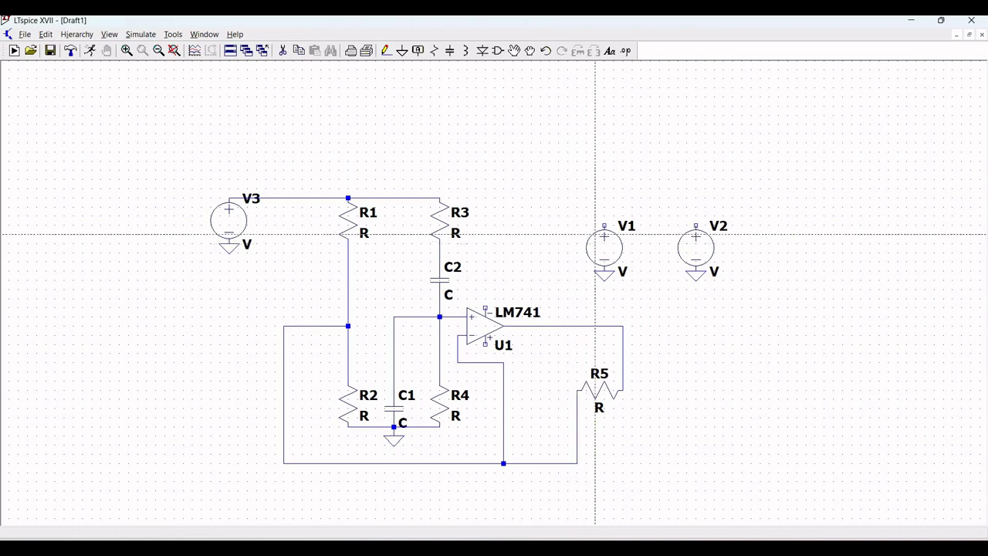
Draw short wire stubs from the top terminals of V1 and V2.
{"action": "left_click", "coordinate": [605, 225]}
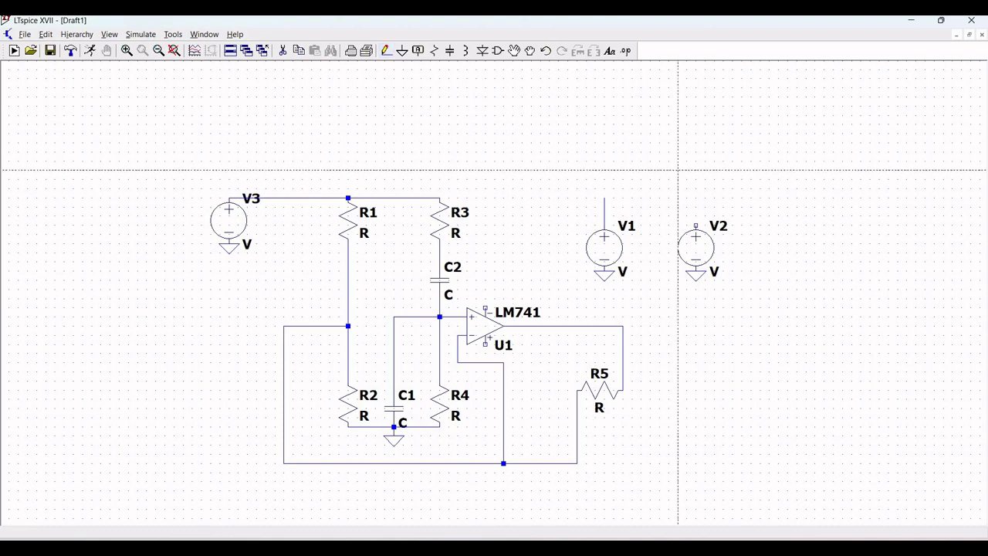
{"action": "left_click", "coordinate": [696, 225]}
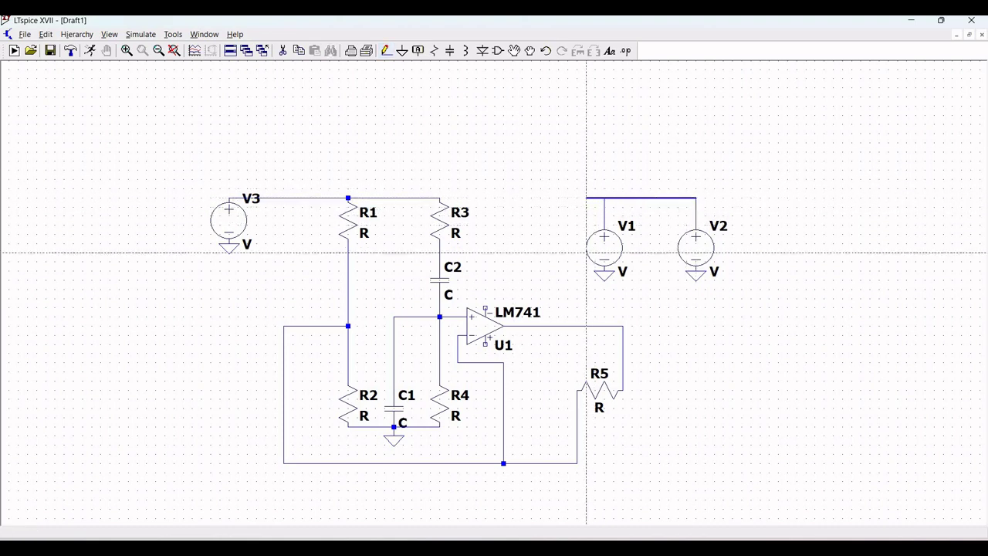
{"action": "right_click", "coordinate": [695, 189]}
{"action": "left_click", "coordinate": [695, 198]}
{"action": "key", "text": "Escape"}
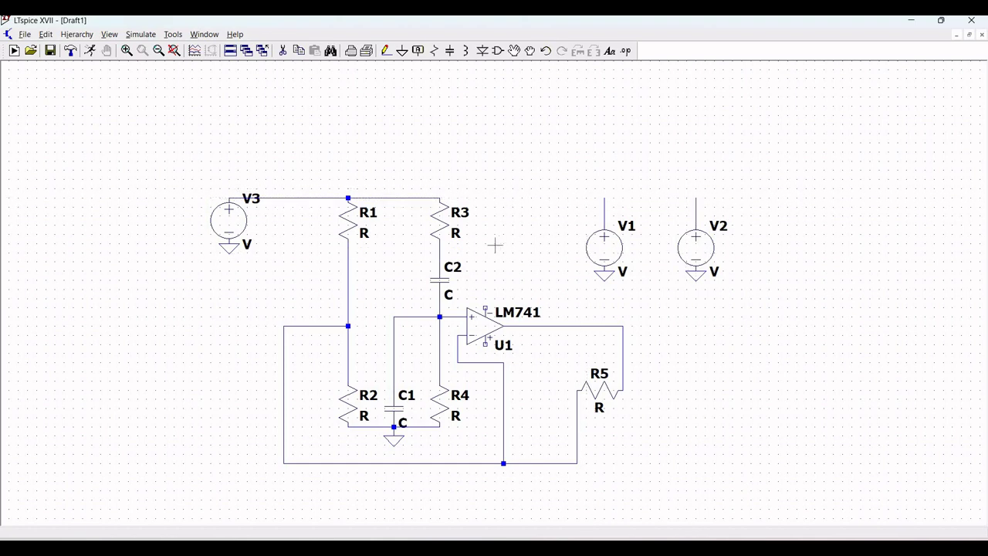
Draw short wire stubs from U1's top and lower supply pins.
{"action": "left_click", "coordinate": [386, 52]}
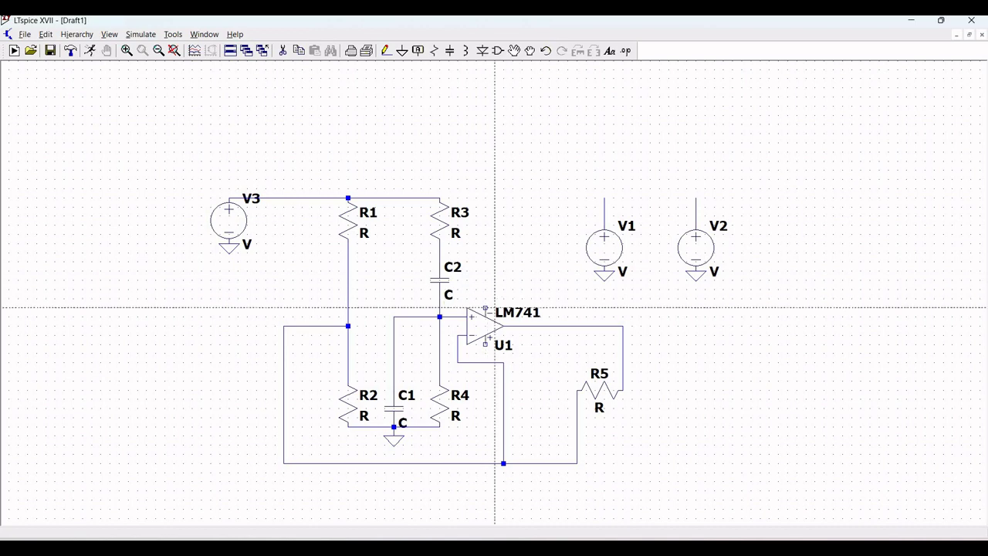
{"action": "left_click", "coordinate": [485, 307]}
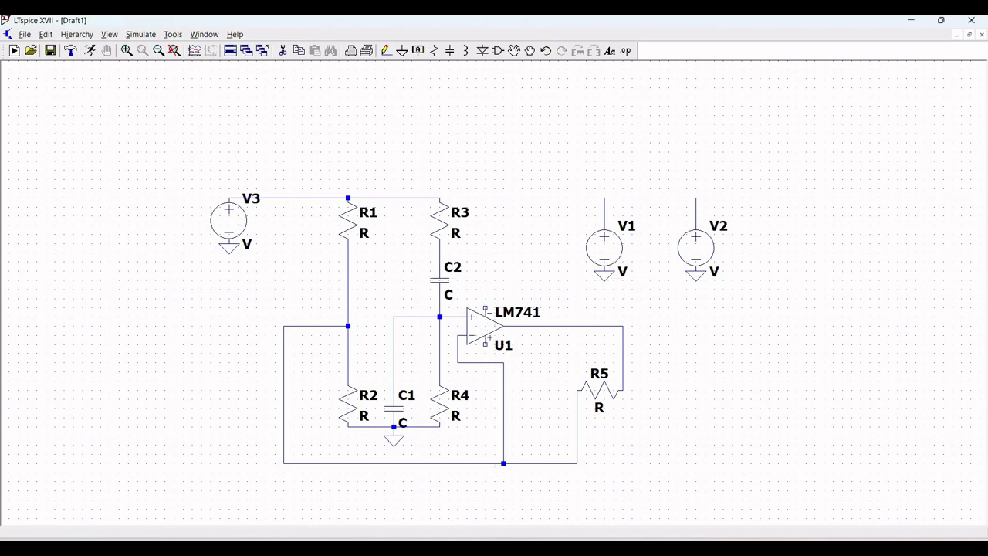
{"action": "left_click", "coordinate": [386, 50]}
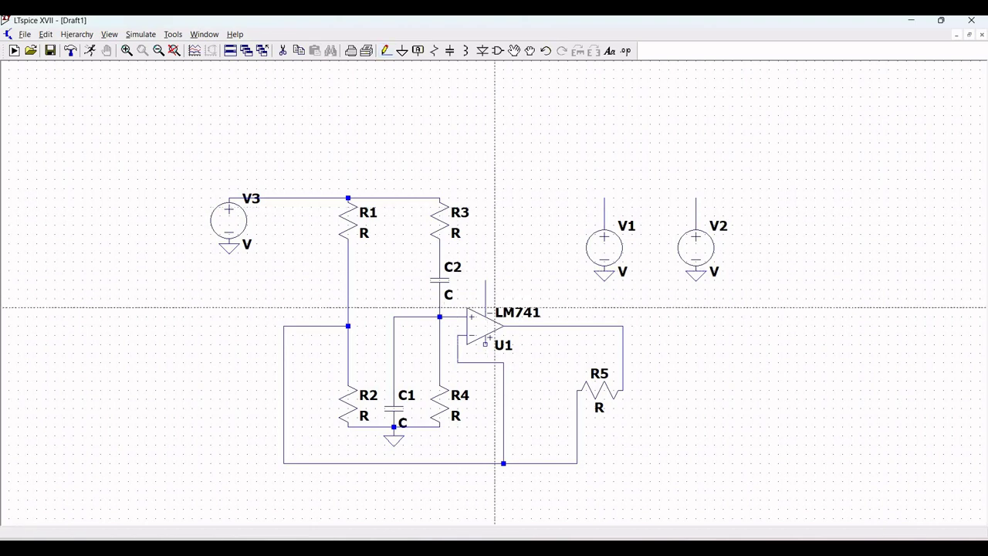
{"action": "left_click", "coordinate": [486, 345]}
{"action": "left_click", "coordinate": [531, 345]}
{"action": "key", "text": "Escape"}
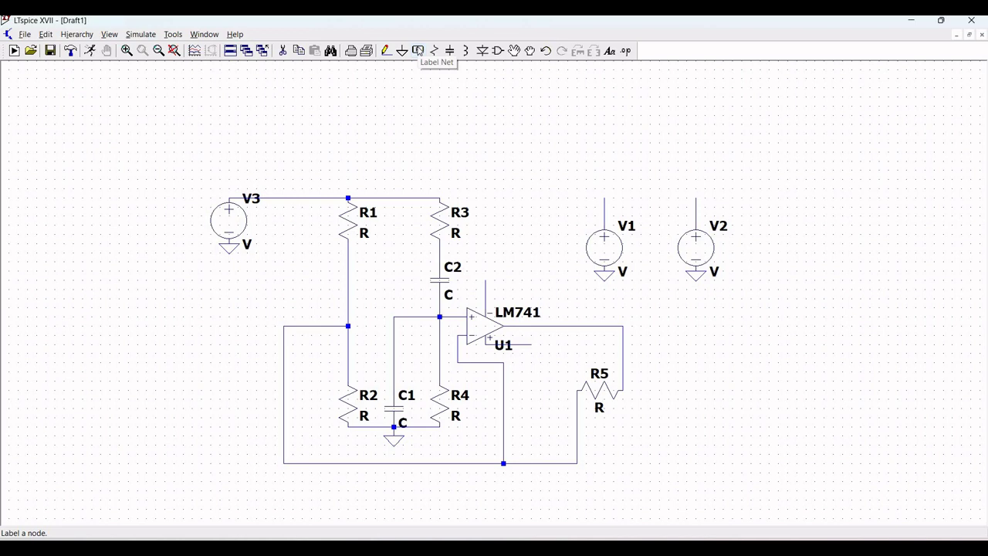
Place Vcc net labels on V1's top terminal and U1's lower supply pin.
{"action": "left_click", "coordinate": [418, 50]}
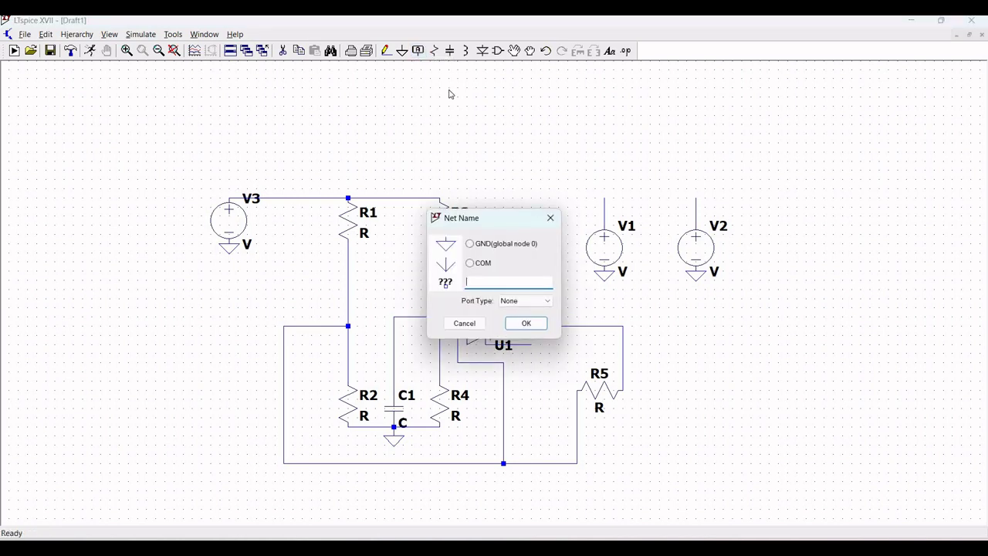
{"action": "type", "text": "Vcc"}
{"action": "left_click", "coordinate": [513, 324]}
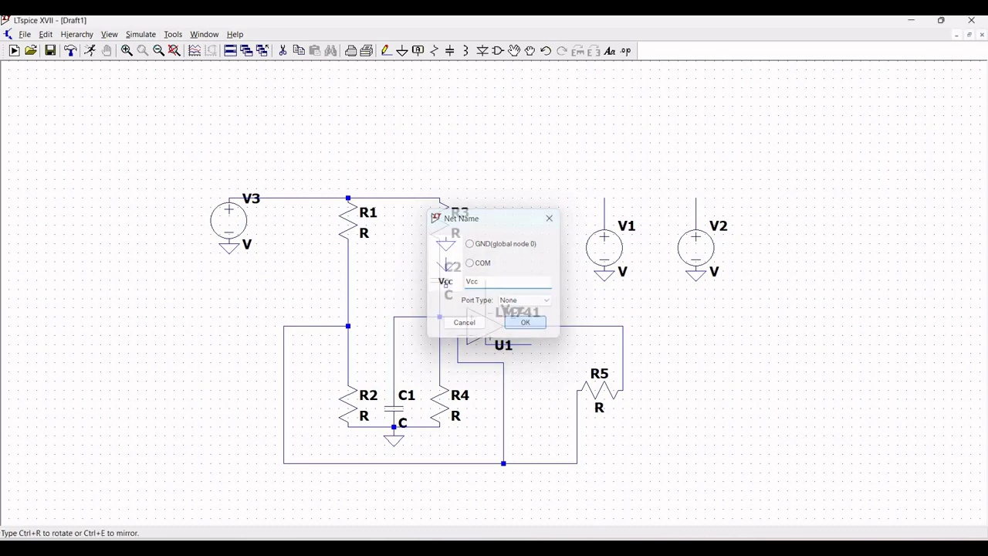
{"action": "left_click", "coordinate": [604, 197]}
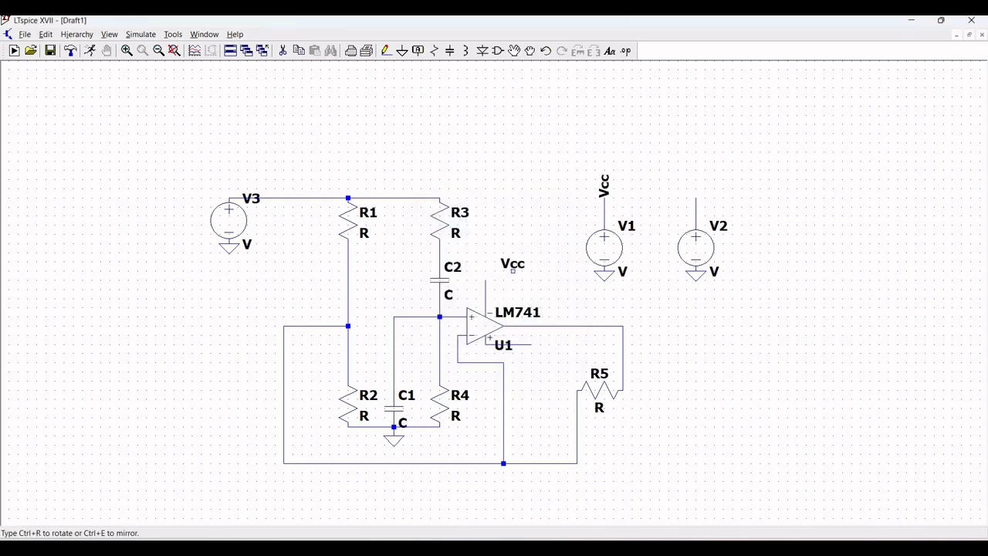
{"action": "left_click", "coordinate": [531, 345]}
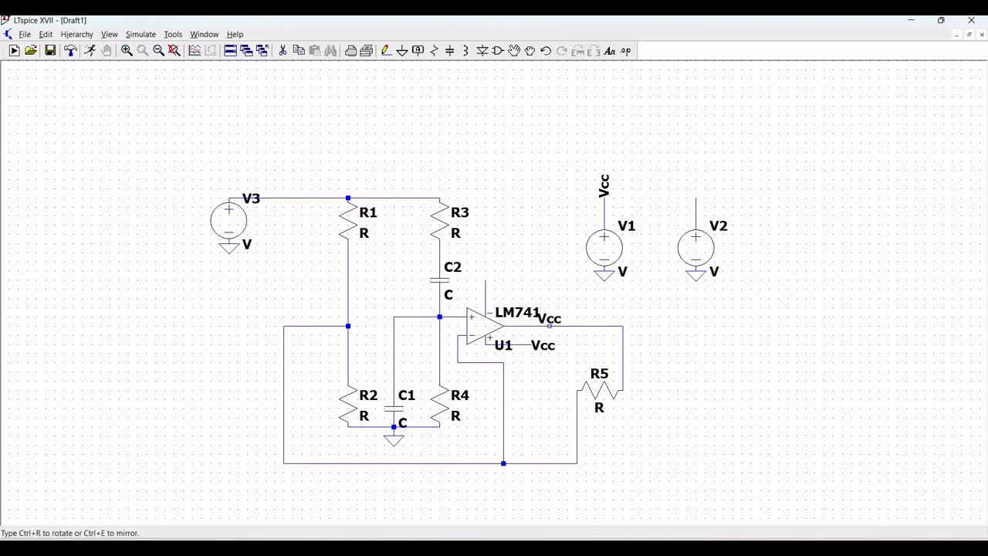
{"action": "key", "text": "Escape"}
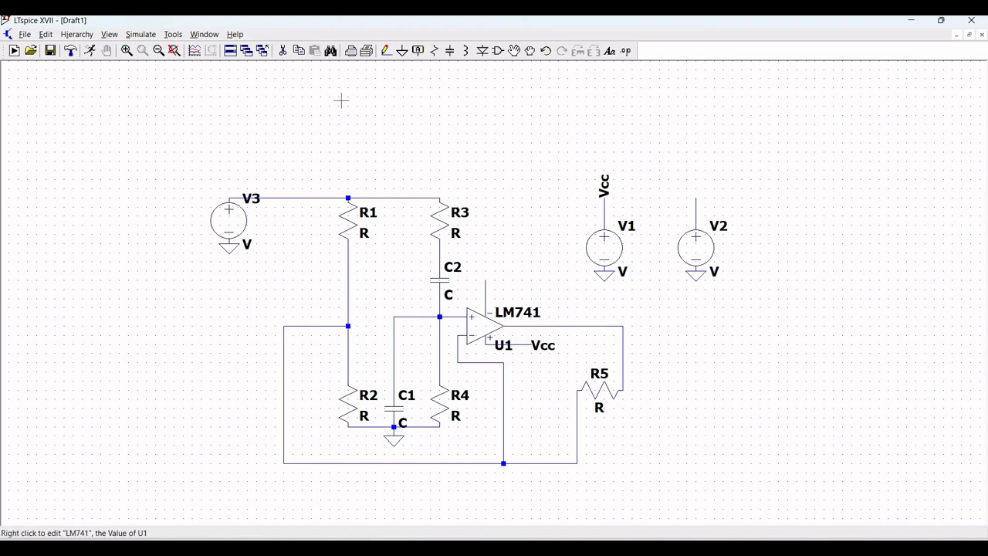
Place Vee net labels on V2's top terminal and U1's top supply pin.
{"action": "left_click", "coordinate": [417, 51]}
{"action": "type", "text": "Vee"}
{"action": "left_click", "coordinate": [525, 324]}
{"action": "left_click", "coordinate": [695, 198]}
{"action": "left_click", "coordinate": [485, 279]}
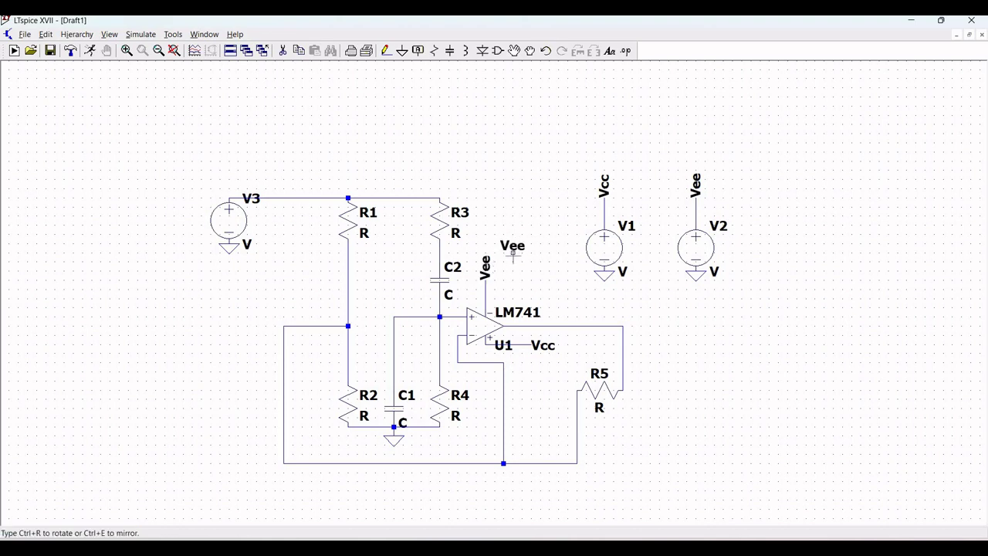
{"action": "key", "text": "Escape"}
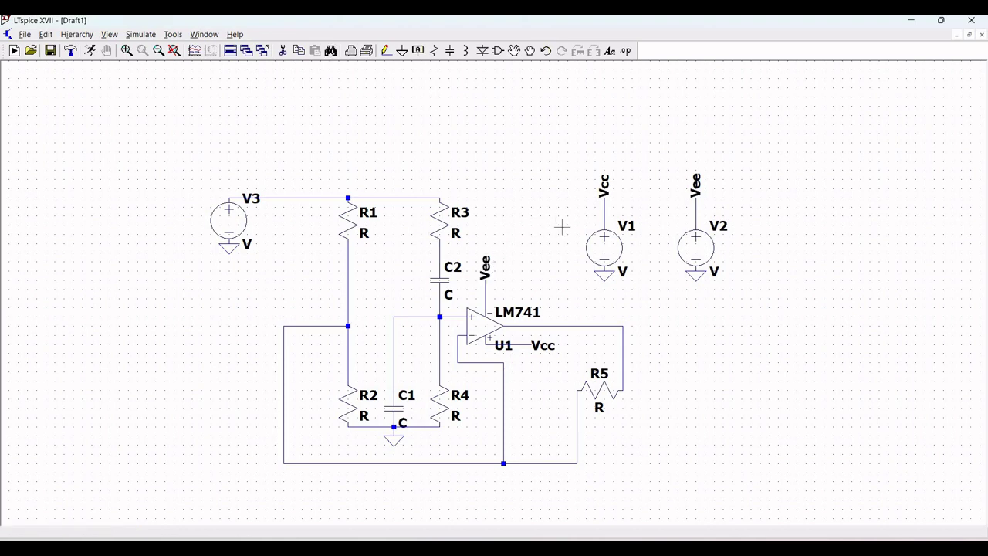
Keep V1 at 9 V DC and set V2 to -9 V DC.
{"action": "right_click", "coordinate": [623, 244]}
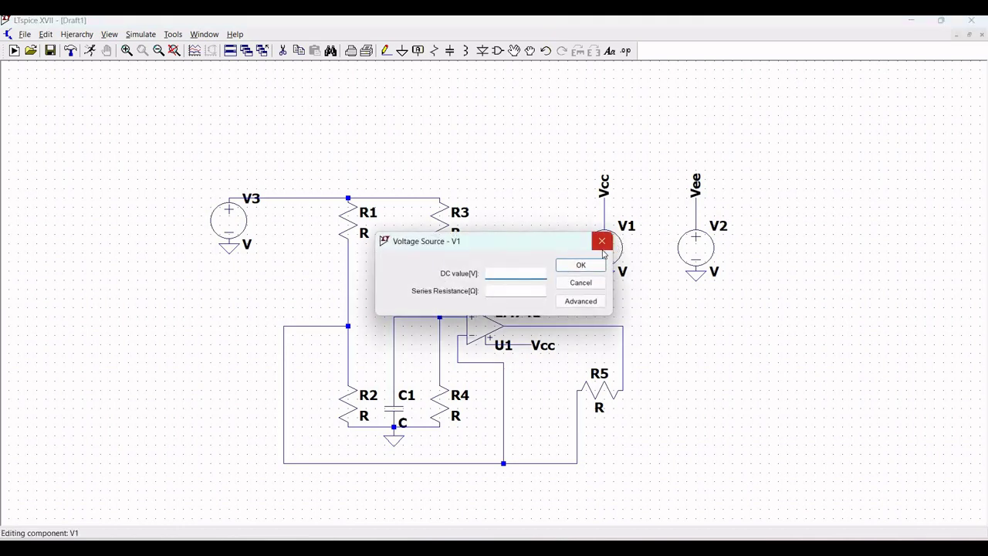
{"action": "left_click", "coordinate": [591, 264]}
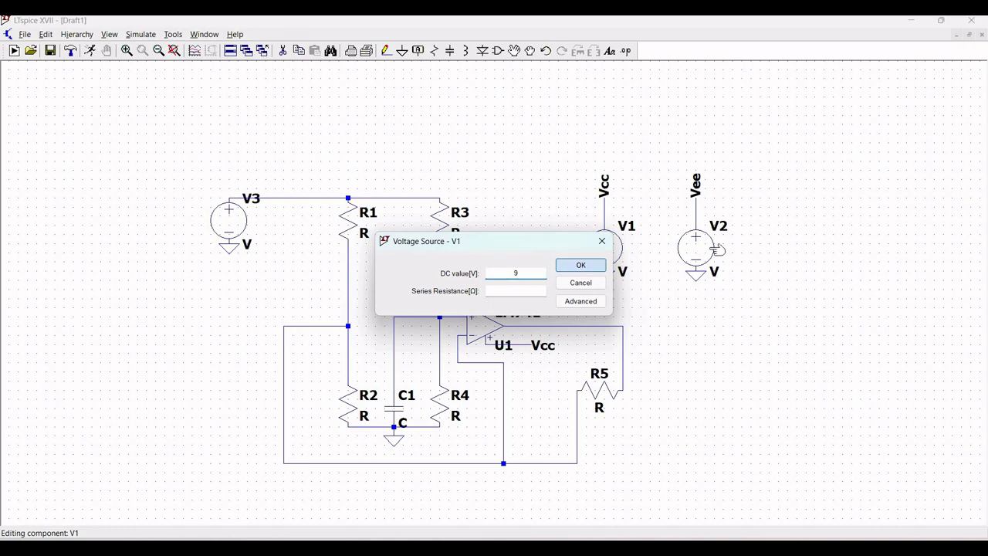
{"action": "right_click", "coordinate": [701, 253]}
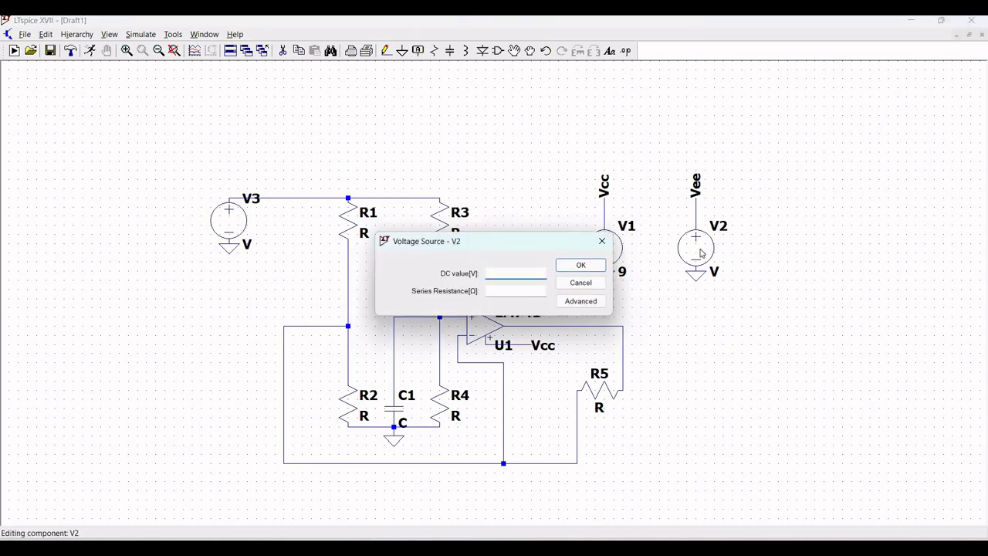
{"action": "type", "text": "-9"}
{"action": "left_click", "coordinate": [599, 265]}
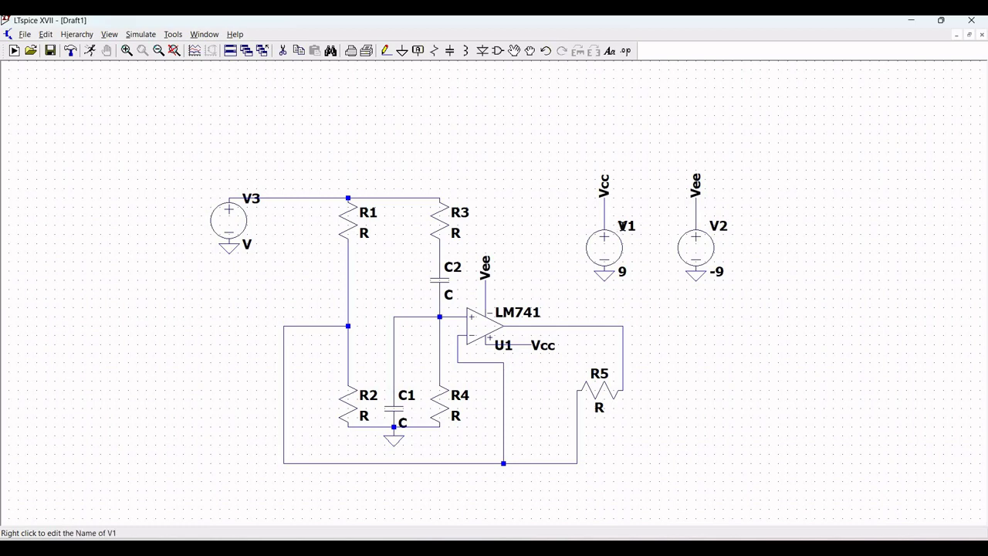
Rename sources V1, V2 and V3 to Vcc, Vee and Vin.
{"action": "right_click", "coordinate": [623, 227]}
{"action": "type", "text": "Vcc"}
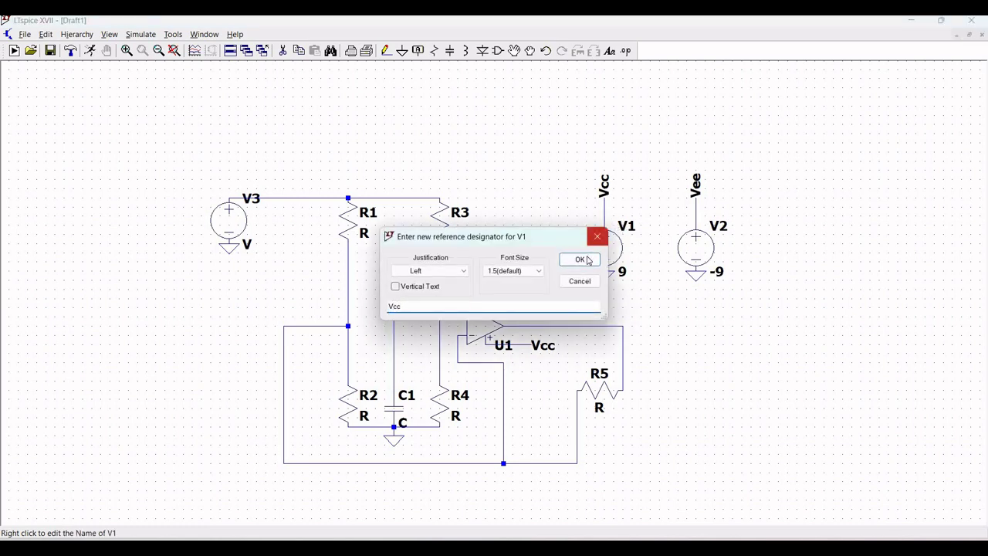
{"action": "left_click", "coordinate": [580, 259]}
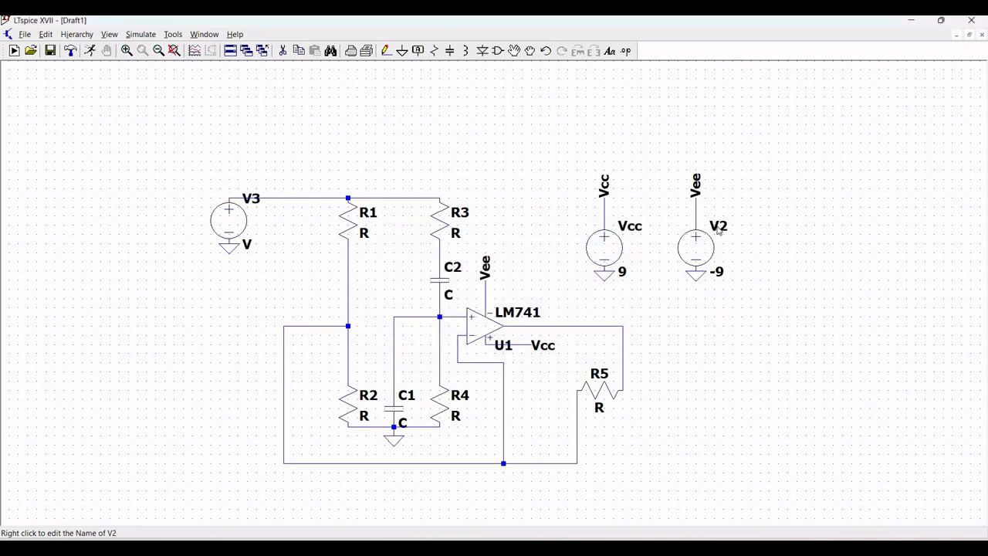
{"action": "right_click", "coordinate": [718, 231]}
{"action": "type", "text": "V"}
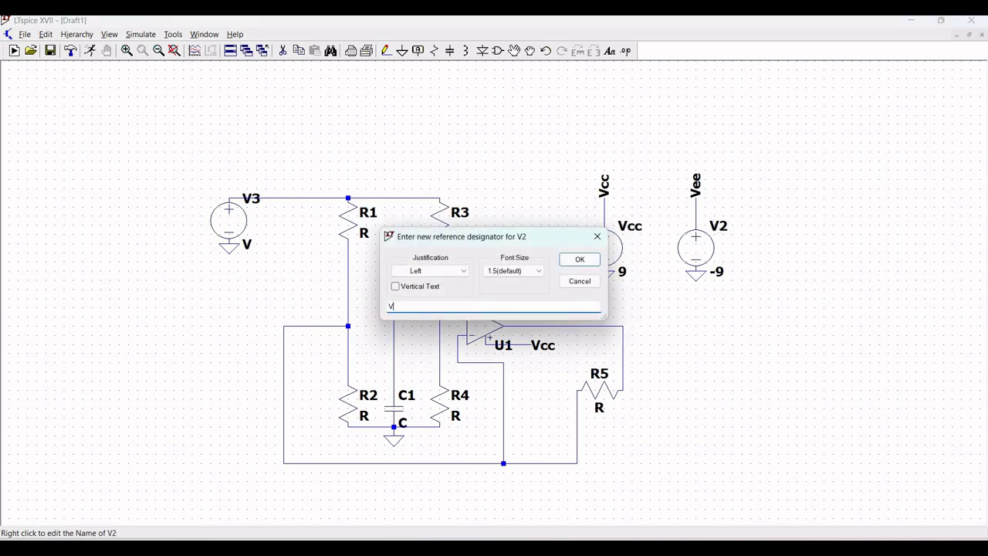
{"action": "type", "text": "ee"}
{"action": "key", "text": "Return"}
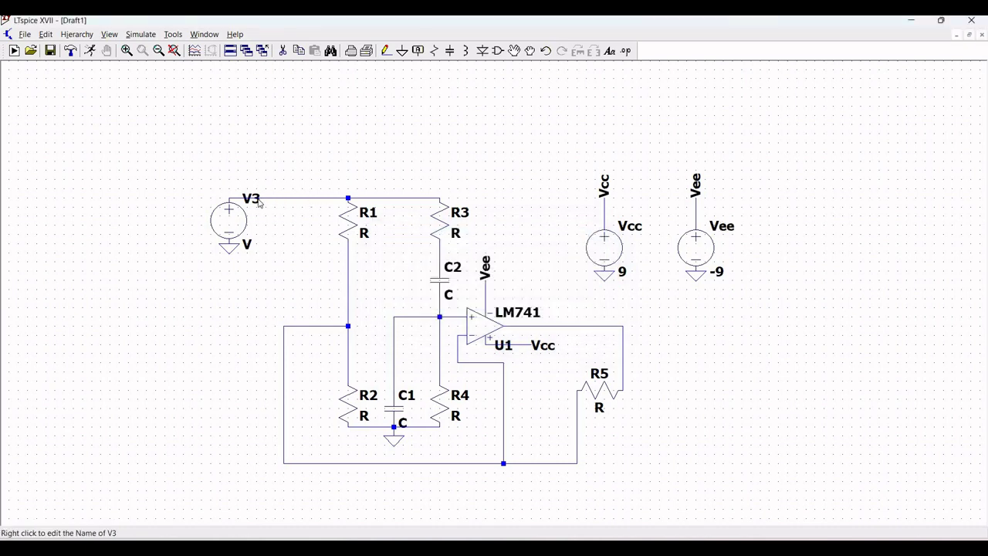
{"action": "right_click", "coordinate": [257, 201]}
{"action": "type", "text": "Vin"}
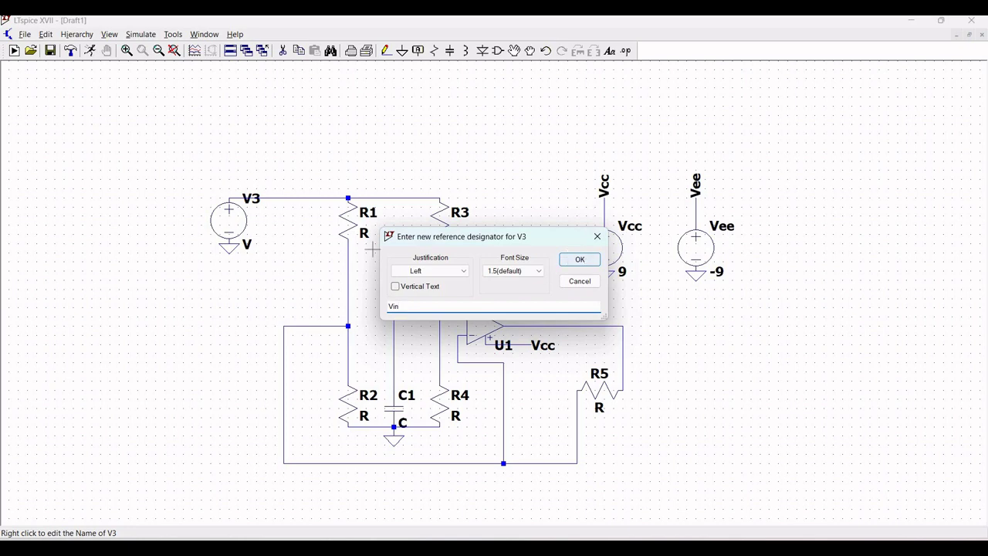
{"action": "left_click", "coordinate": [581, 259]}
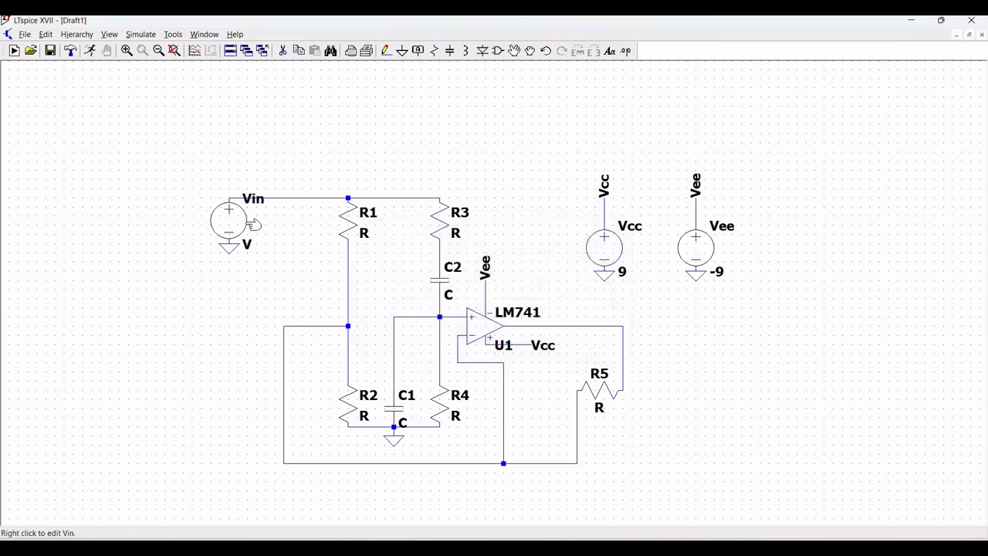
Configure Vin as SINE with amplitude 1 and frequency 1k, plus AC amplitude 1.
{"action": "right_click", "coordinate": [235, 224]}
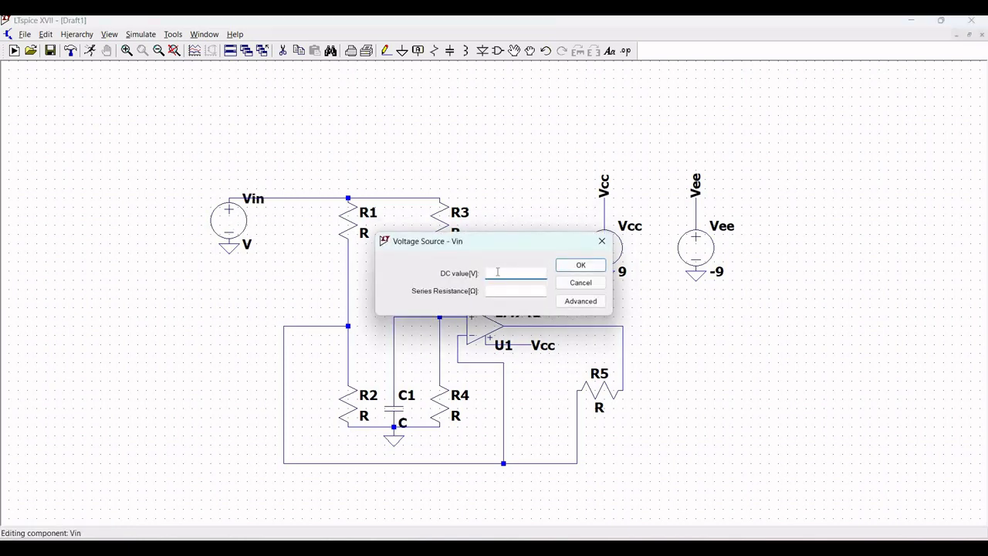
{"action": "left_click", "coordinate": [581, 301]}
{"action": "left_click", "coordinate": [309, 189]}
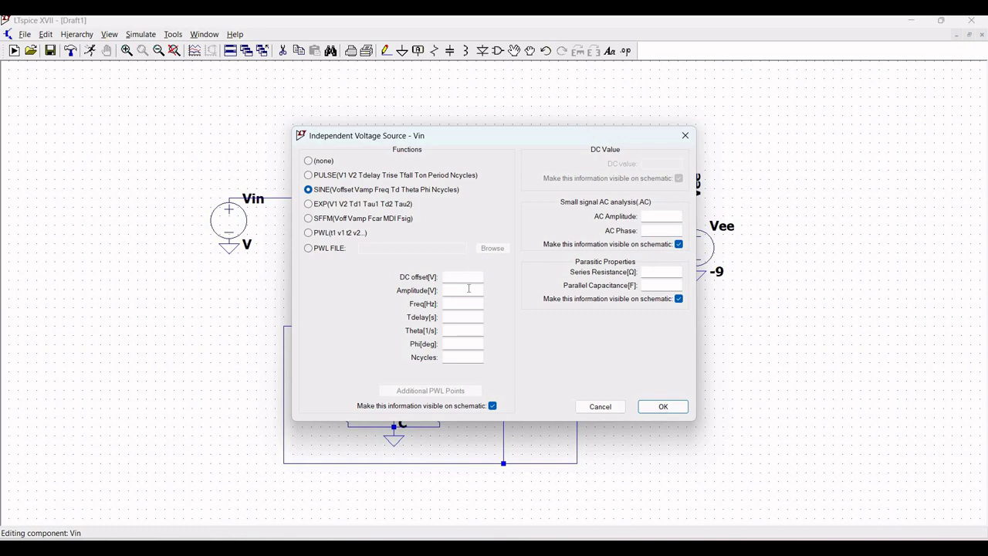
{"action": "left_click", "coordinate": [468, 289]}
{"action": "left_click", "coordinate": [463, 302]}
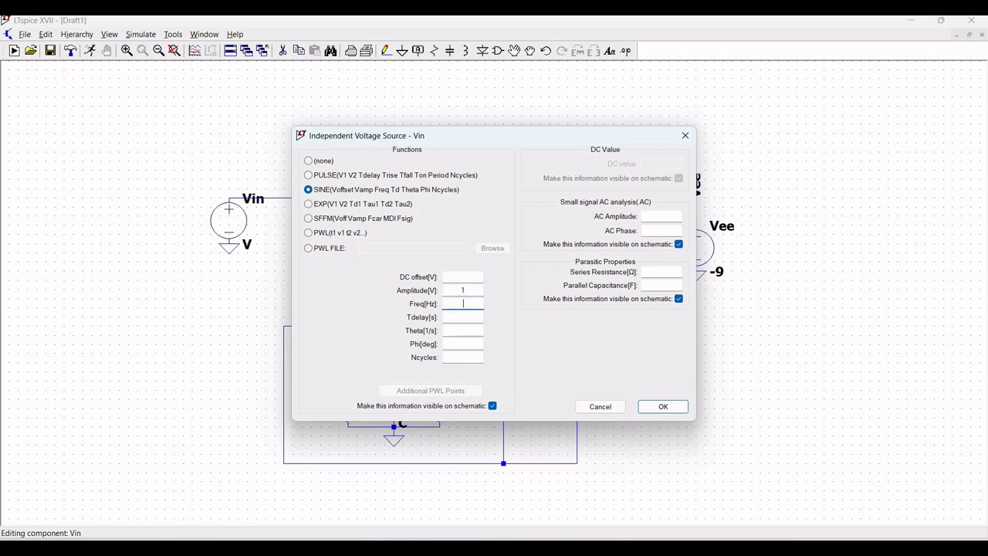
{"action": "left_click", "coordinate": [653, 219]}
{"action": "left_click", "coordinate": [661, 407]}
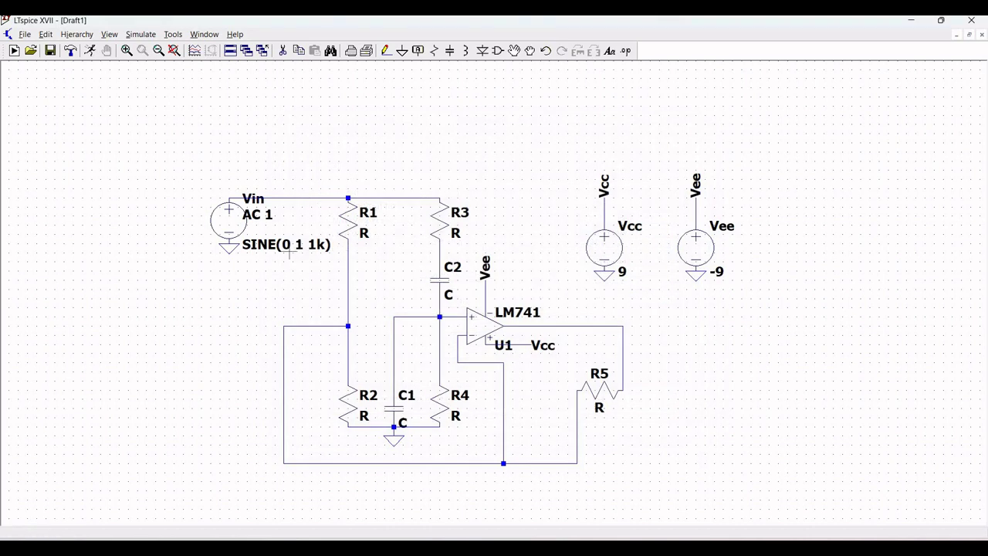
Set the resistance of resistors R1, R2, R3, R4 and R5 to 27k.
{"action": "right_click", "coordinate": [351, 222]}
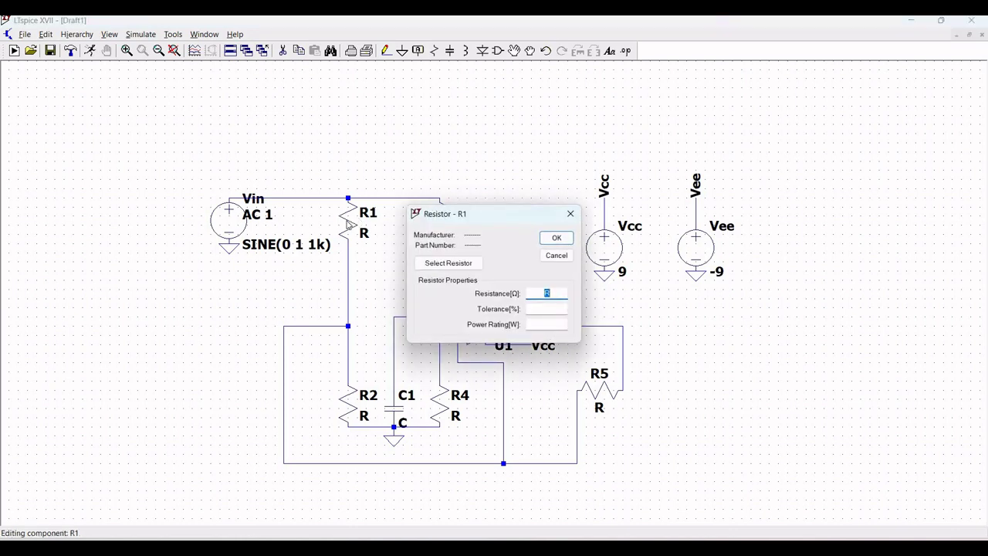
{"action": "type", "text": "27k"}
{"action": "left_click", "coordinate": [559, 240]}
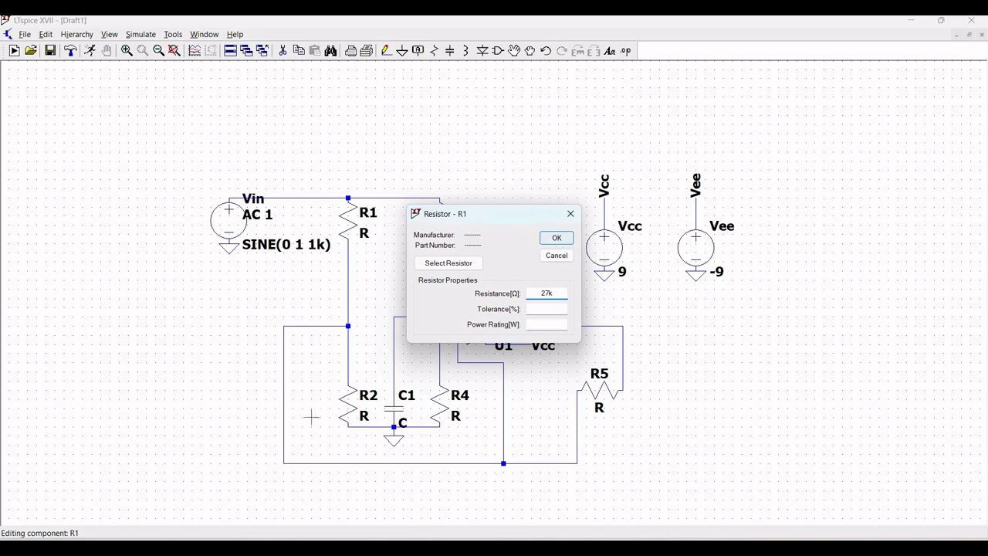
{"action": "right_click", "coordinate": [350, 415]}
{"action": "type", "text": "27k"}
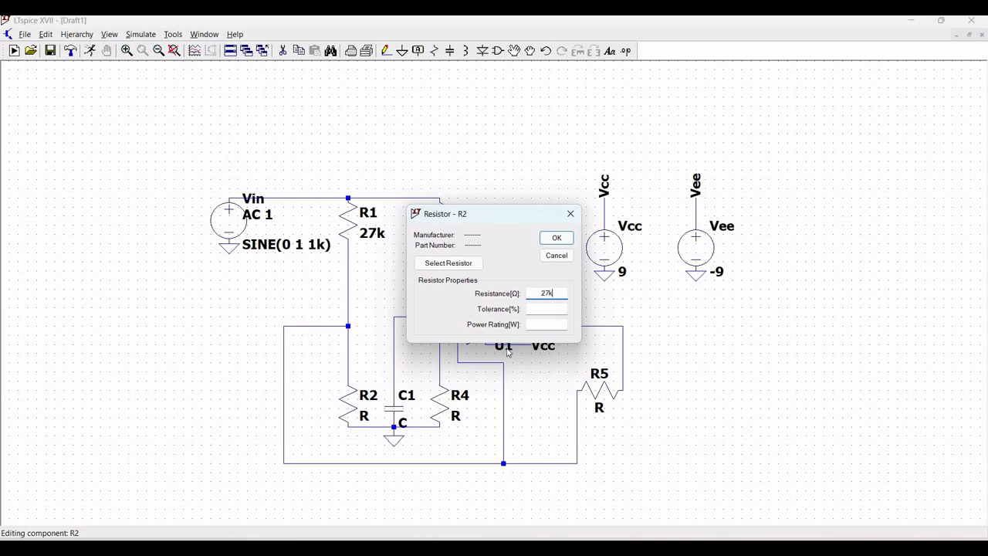
{"action": "left_click", "coordinate": [555, 237]}
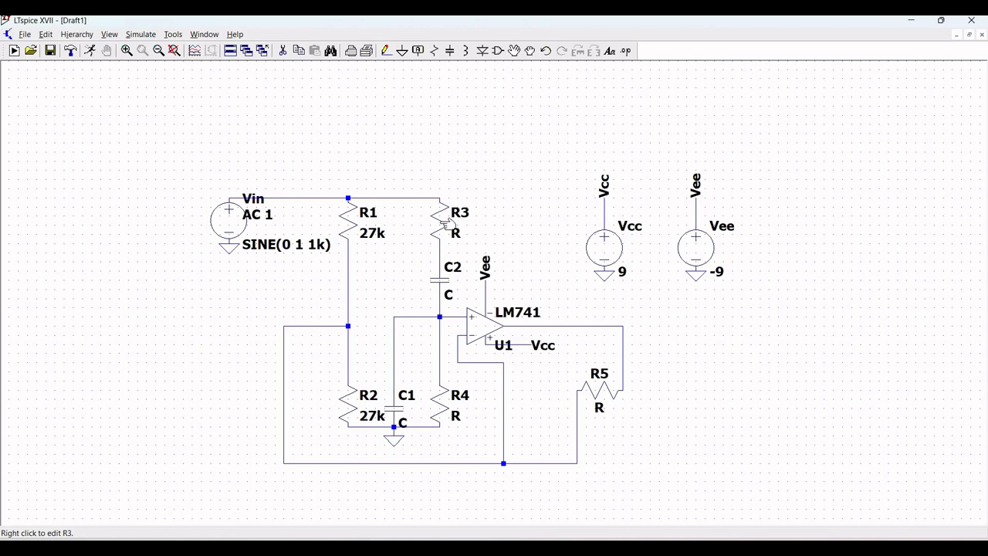
{"action": "right_click", "coordinate": [446, 224]}
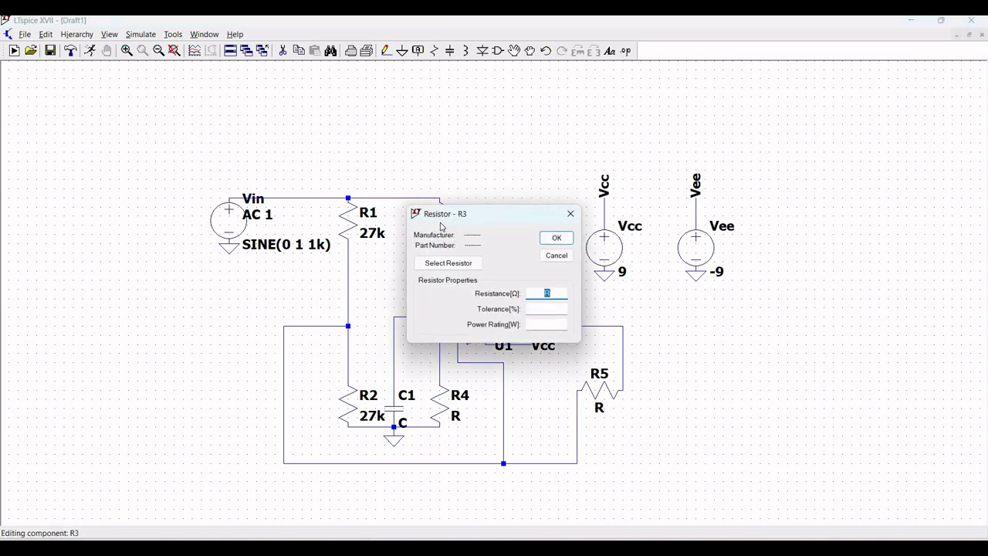
{"action": "type", "text": "27k"}
{"action": "left_click", "coordinate": [556, 238]}
{"action": "right_click", "coordinate": [440, 403]}
{"action": "type", "text": "27k"}
{"action": "key", "text": "Return"}
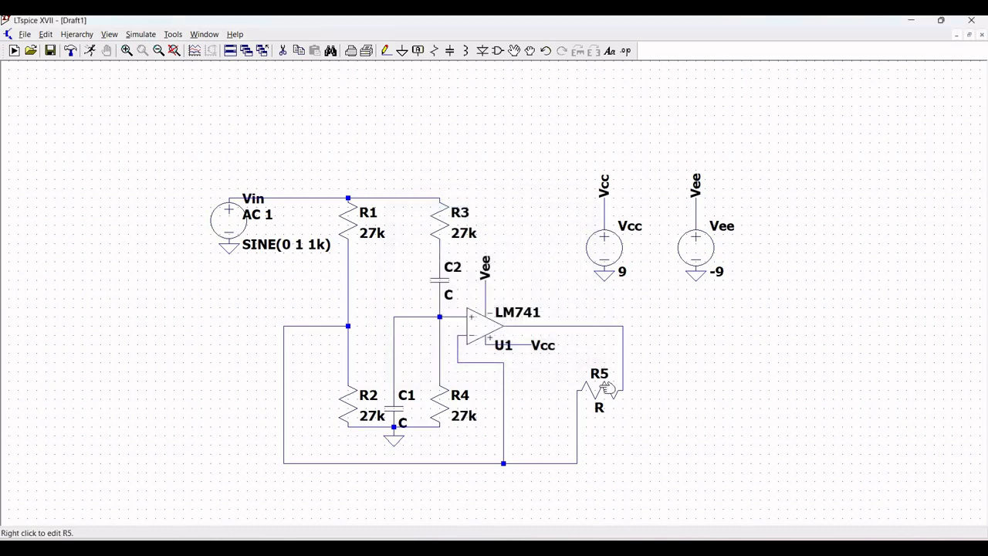
{"action": "right_click", "coordinate": [602, 392]}
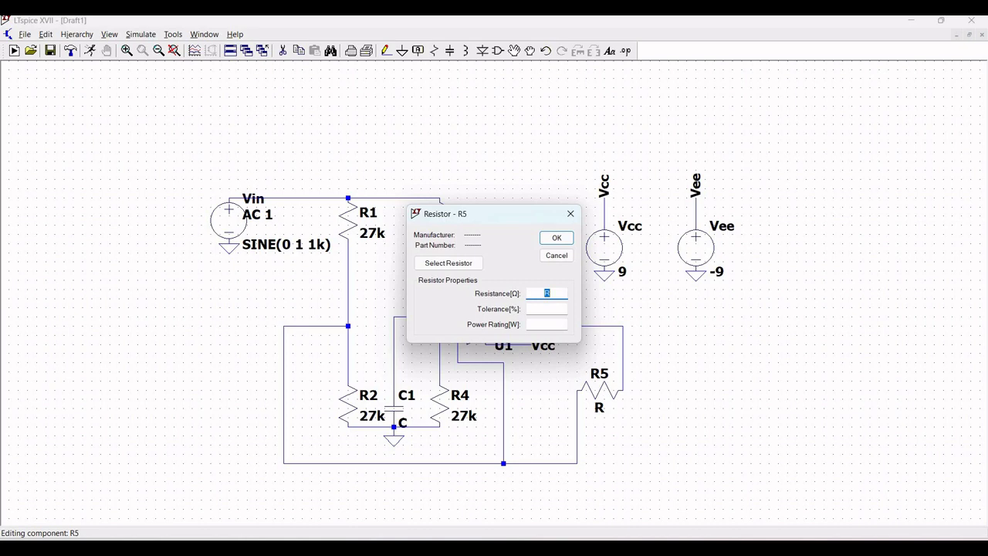
{"action": "type", "text": "27k"}
{"action": "left_click", "coordinate": [556, 238]}
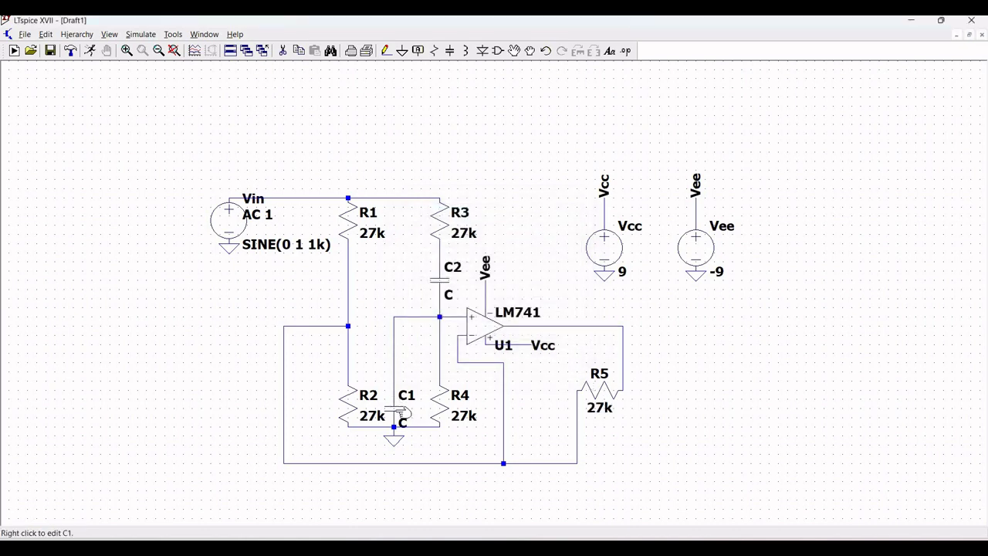
Set the capacitance of capacitors C1 and C2 to 0.1u.
{"action": "right_click", "coordinate": [399, 413]}
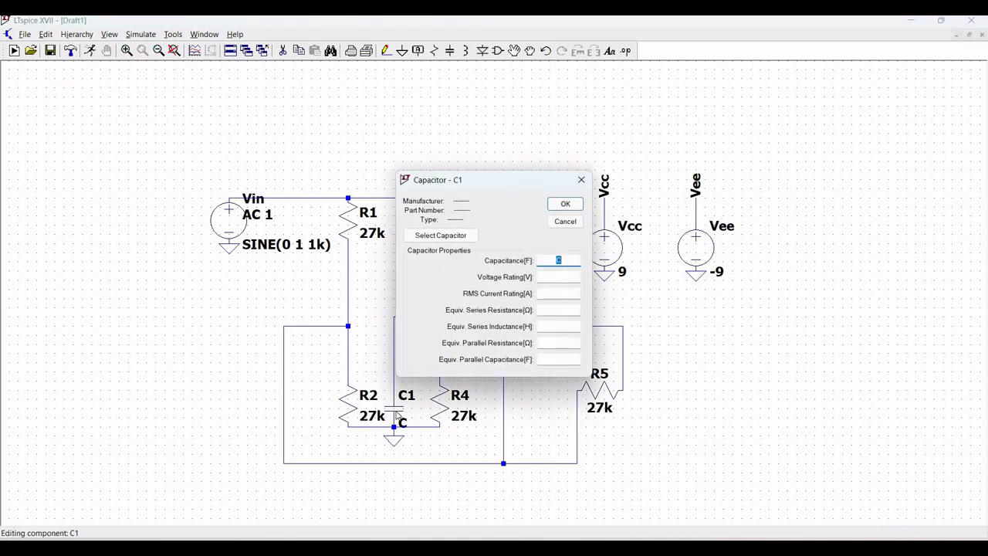
{"action": "type", "text": "0.1u"}
{"action": "left_click", "coordinate": [565, 204]}
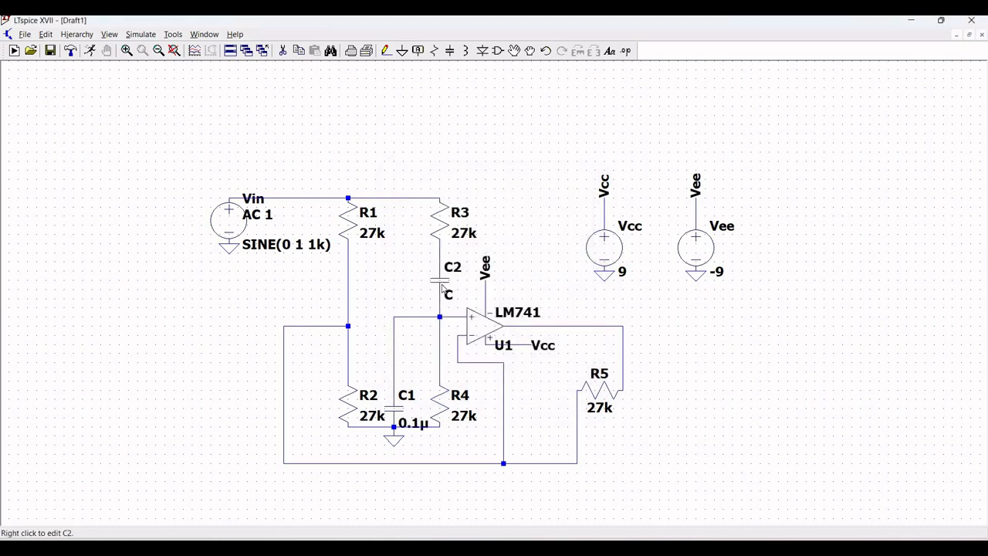
{"action": "right_click", "coordinate": [445, 284]}
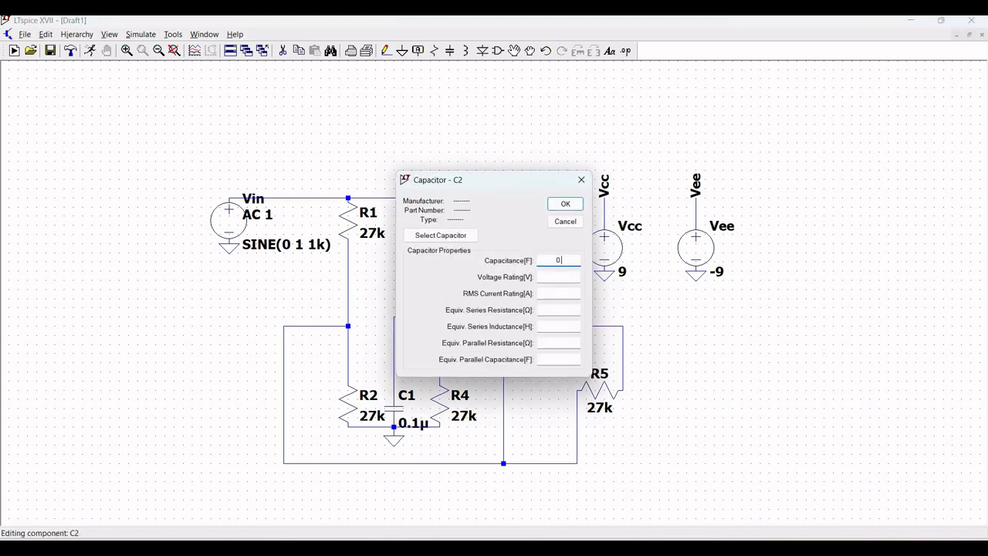
{"action": "type", "text": "0.1u"}
{"action": "left_click", "coordinate": [563, 204]}
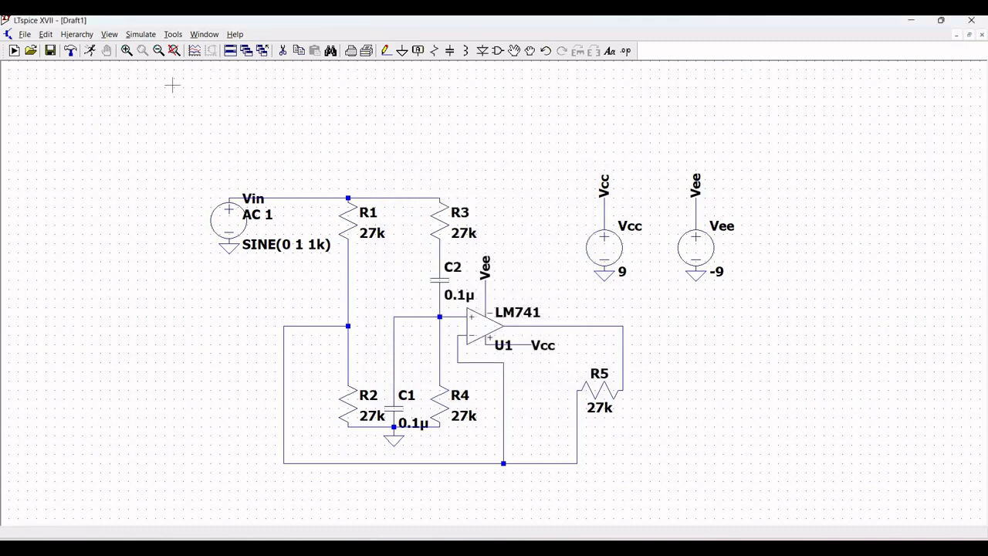
Add a linear AC analysis with 20 points from 0.1 to 10k above the circuit.
{"action": "left_click", "coordinate": [47, 35]}
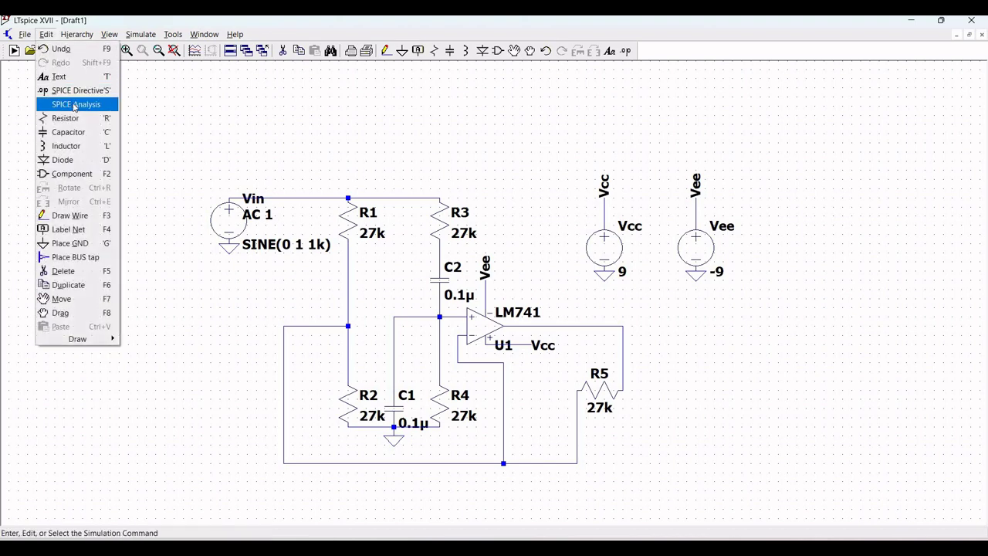
{"action": "left_click", "coordinate": [75, 103]}
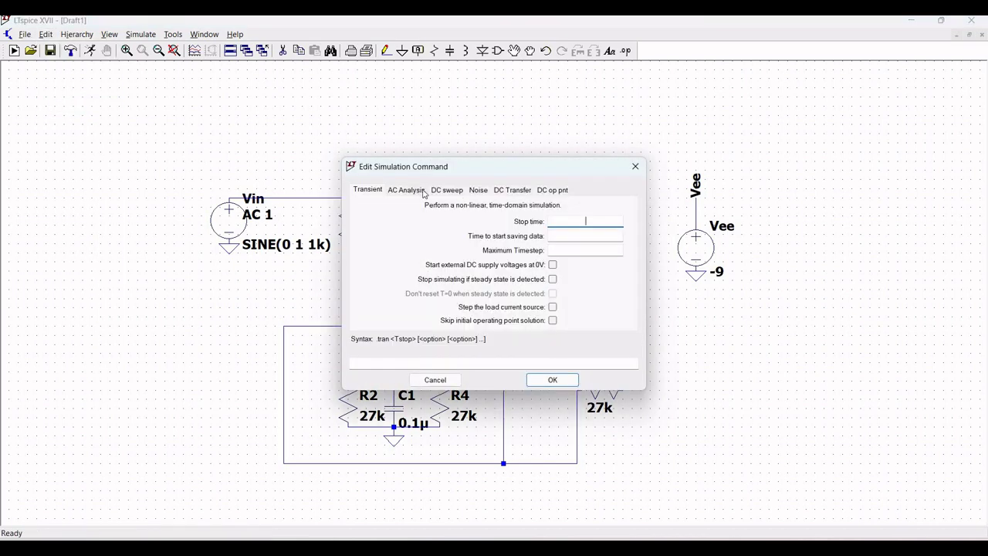
{"action": "left_click", "coordinate": [415, 190]}
{"action": "left_click", "coordinate": [565, 247]}
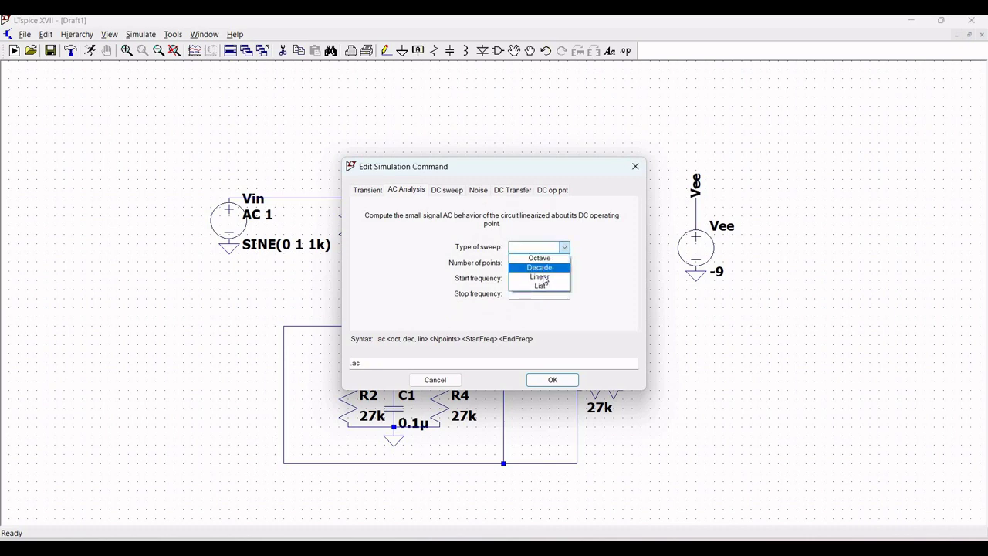
{"action": "left_click", "coordinate": [537, 276]}
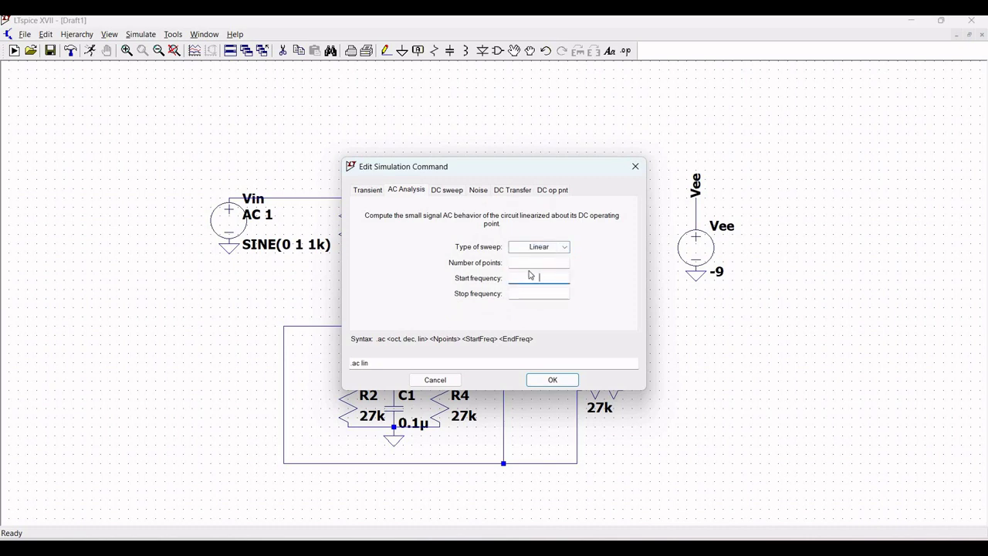
{"action": "left_click", "coordinate": [524, 263]}
{"action": "type", "text": "20"}
{"action": "left_click", "coordinate": [541, 278]}
{"action": "type", "text": "0.1"}
{"action": "left_click", "coordinate": [539, 294]}
{"action": "type", "text": "10k"}
{"action": "left_click", "coordinate": [541, 378]}
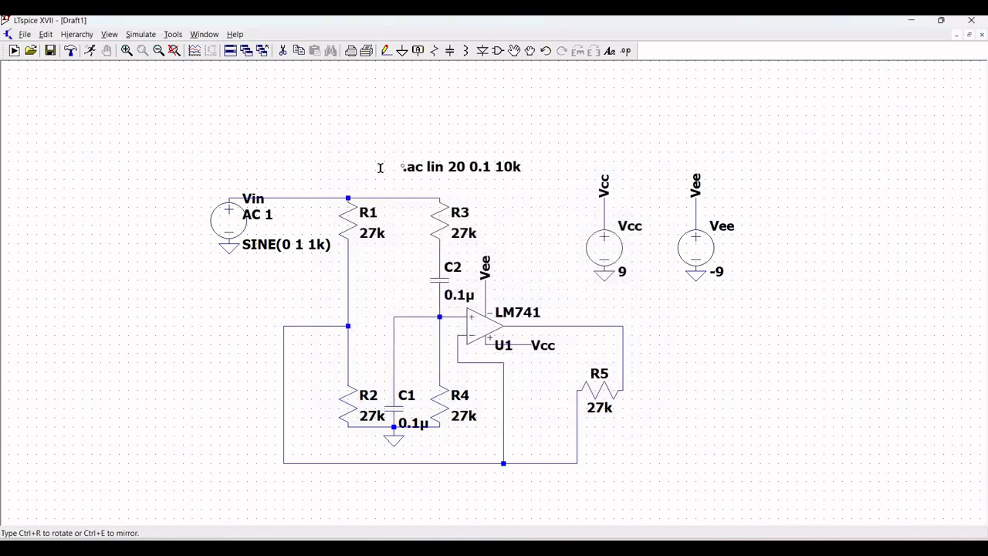
{"action": "left_click", "coordinate": [379, 169]}
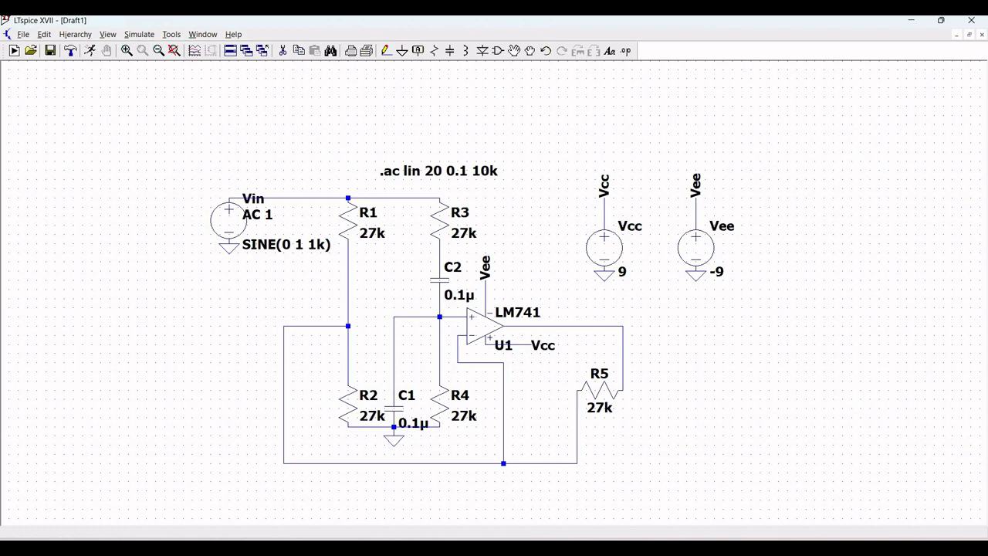
Run the AC simulation and plot V(n005) at the op-amp output.
{"action": "left_click", "coordinate": [89, 50]}
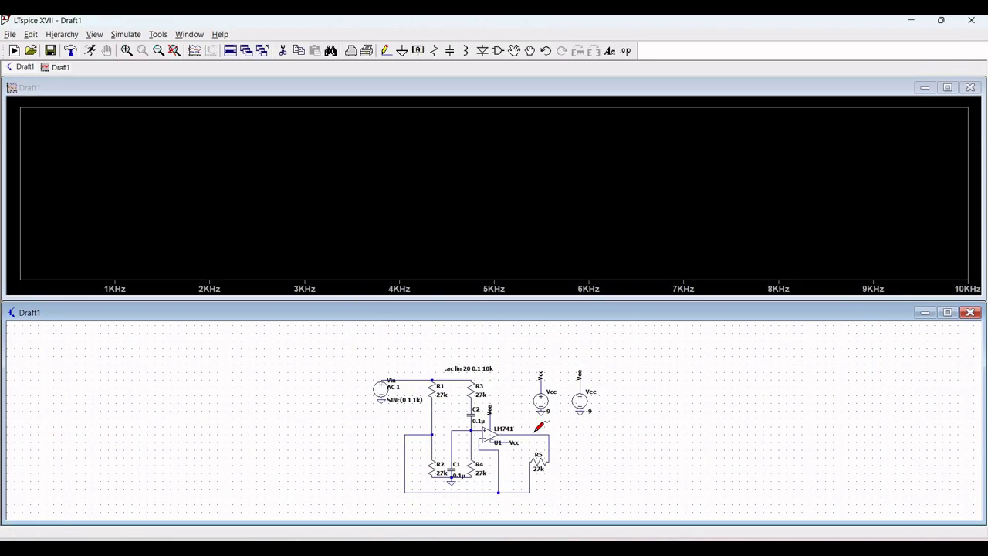
{"action": "left_click", "coordinate": [534, 434]}
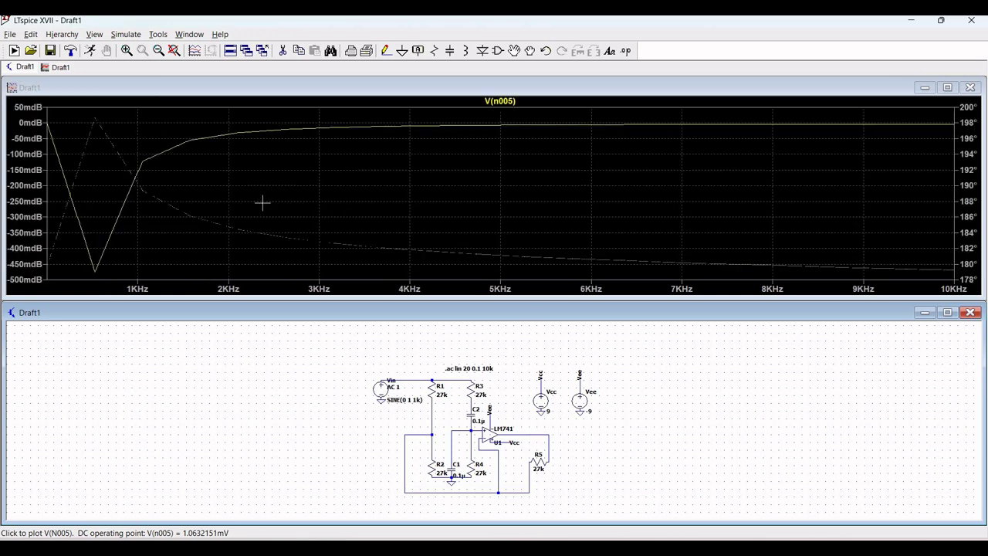